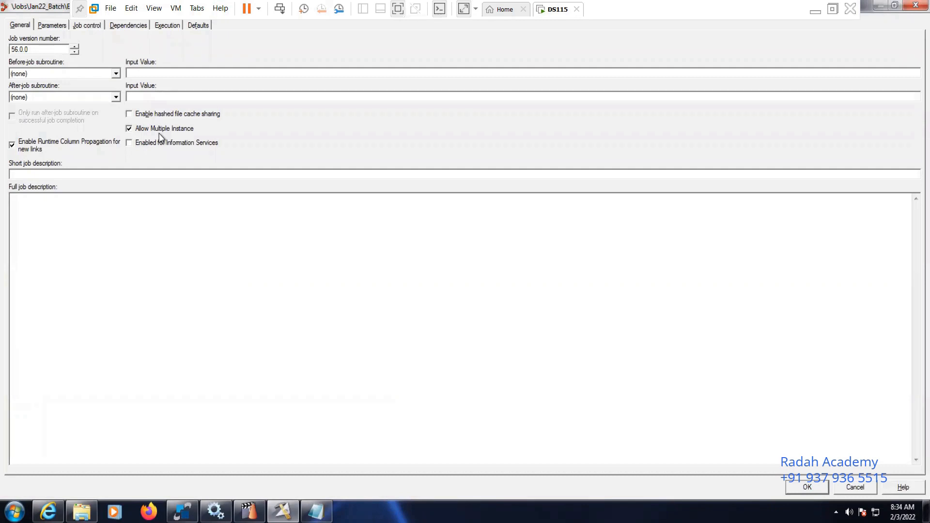
Close the open parallel job with its properties, and check the sequence job's parameters and general properties
left_click(856, 487)
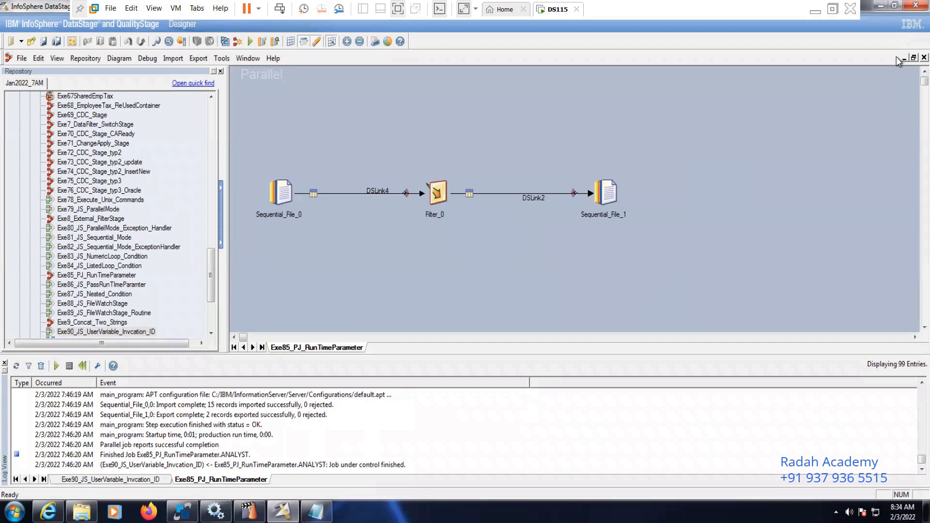
left_click(924, 57)
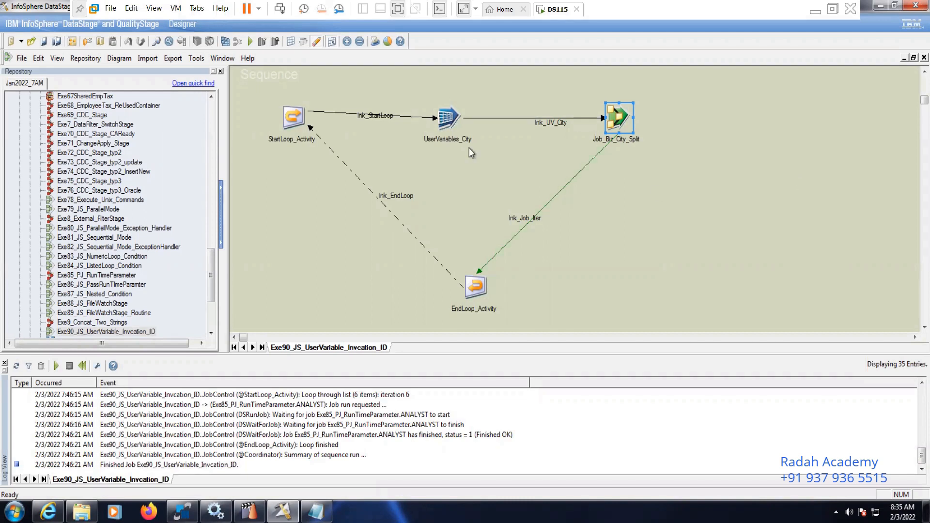
left_click(73, 42)
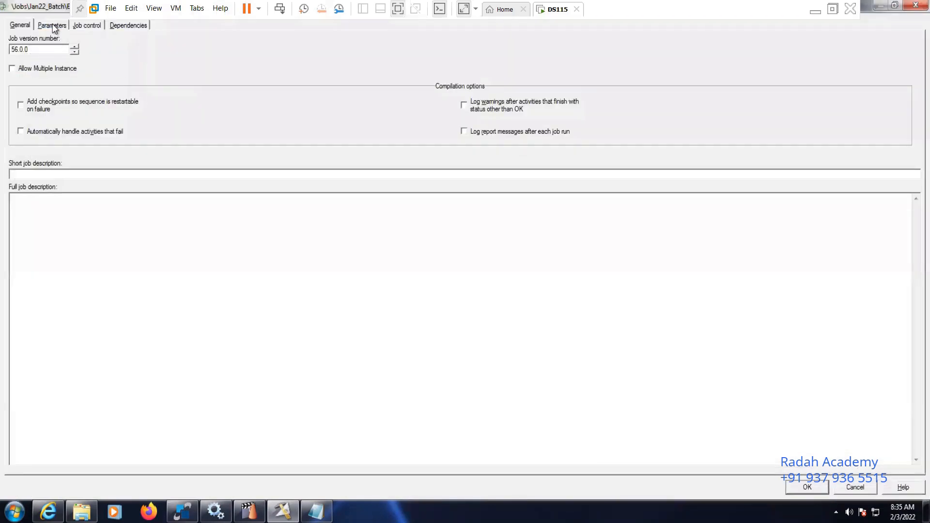
left_click(52, 25)
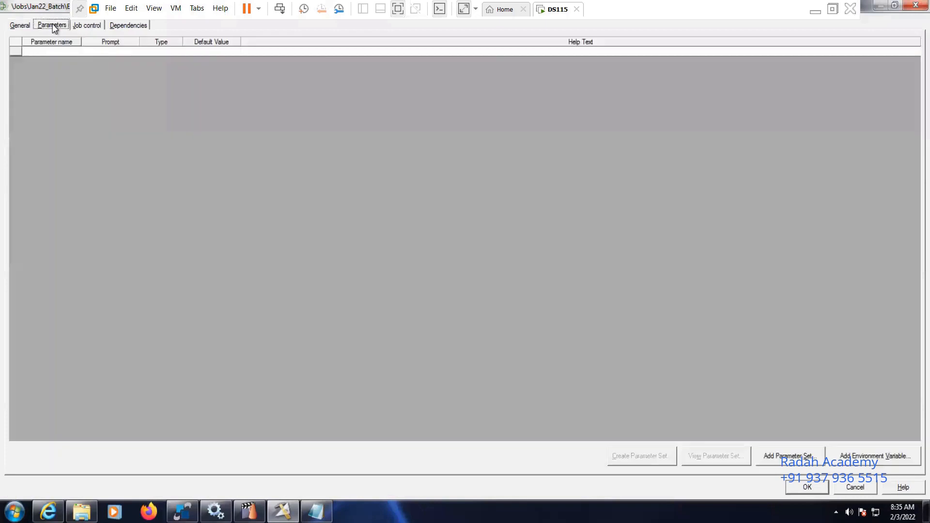
left_click(19, 26)
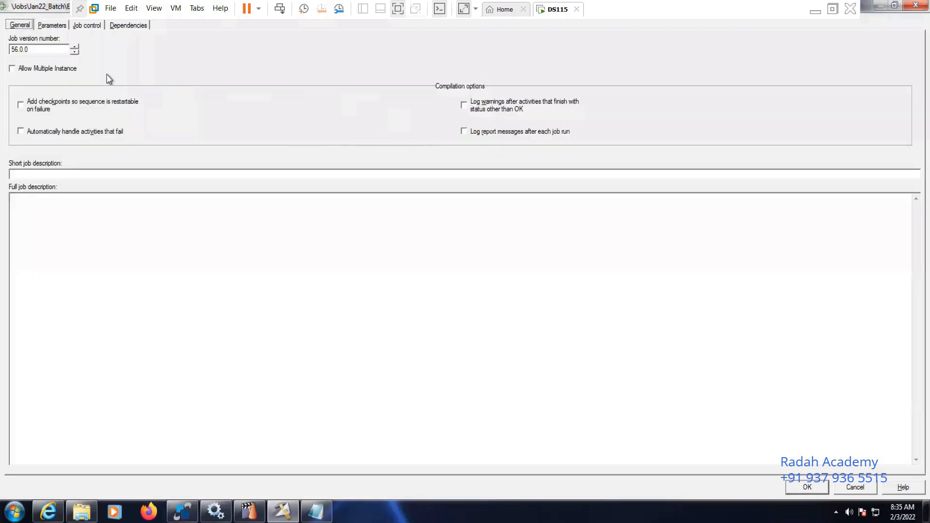
left_click(854, 486)
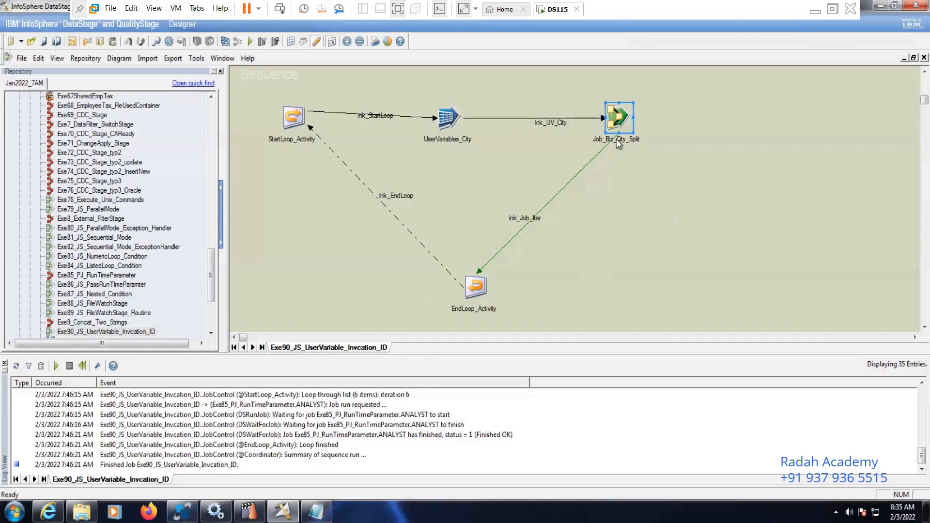
Open the job called by the Job_Biz_City_Split activity, review its job properties, and return to the sequence
right_click(619, 112)
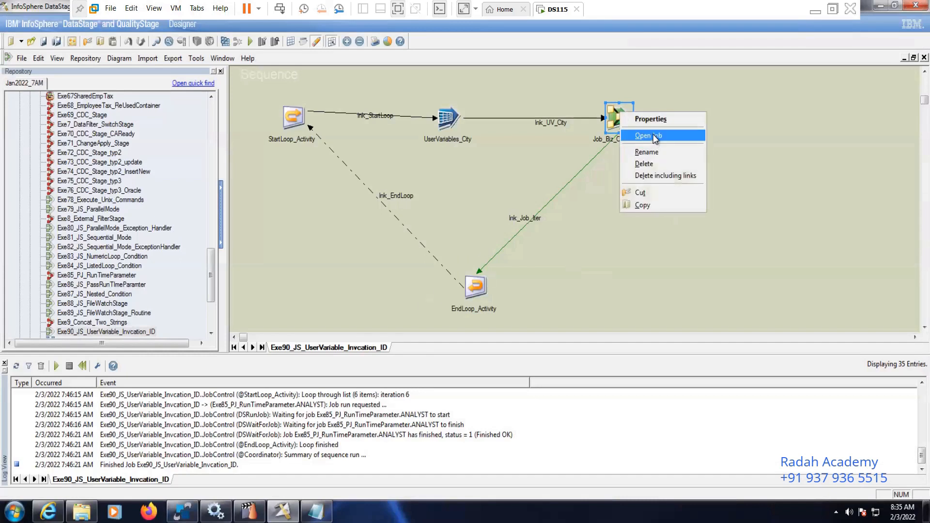
left_click(652, 137)
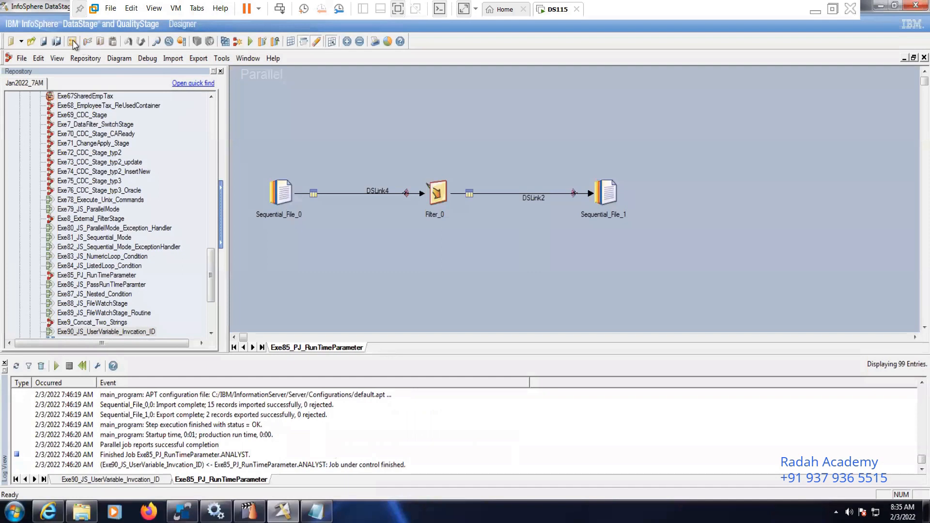
left_click(73, 42)
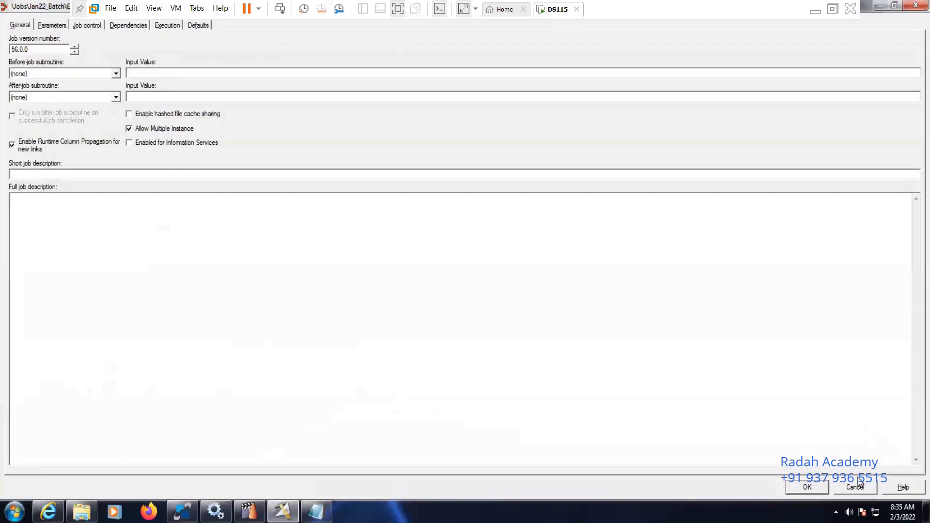
left_click(859, 486)
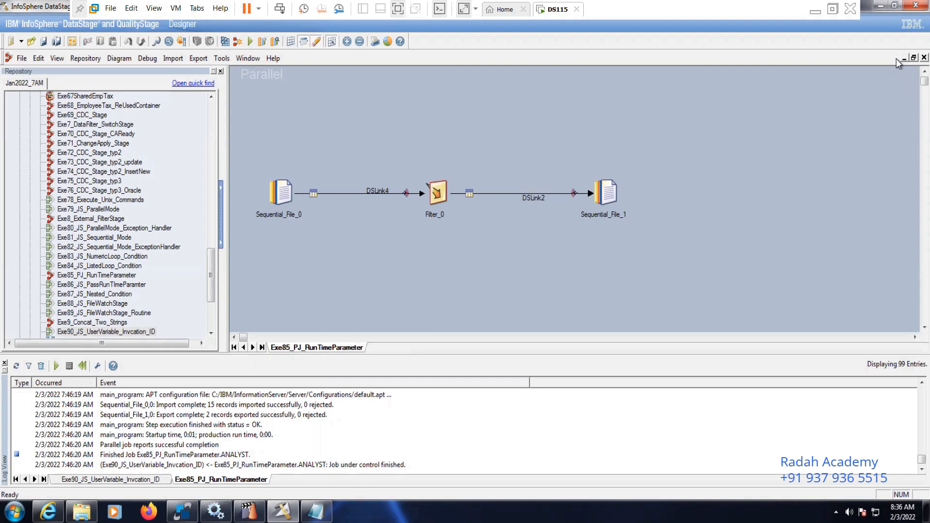
left_click(924, 57)
left_click(678, 227)
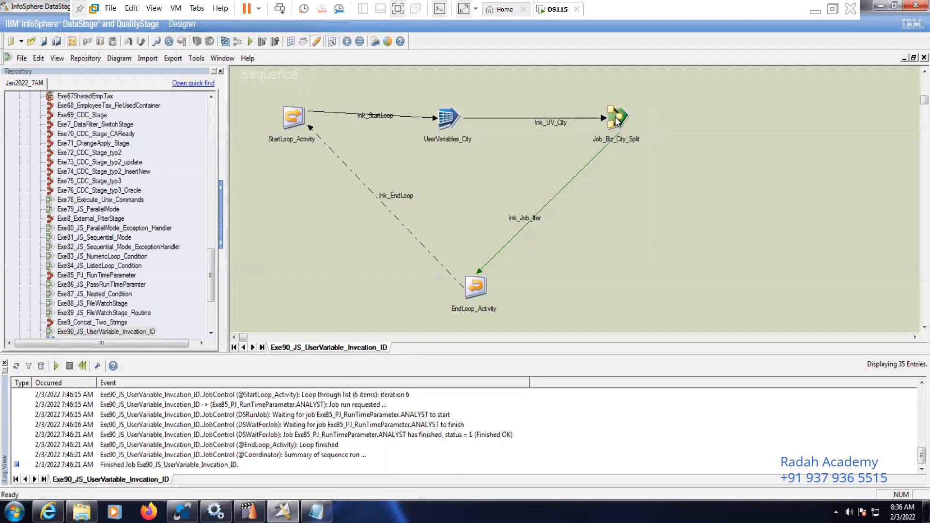
Examine the invocation ID and parameter mapping of the Job_Biz_City_Split activity
double_click(615, 118)
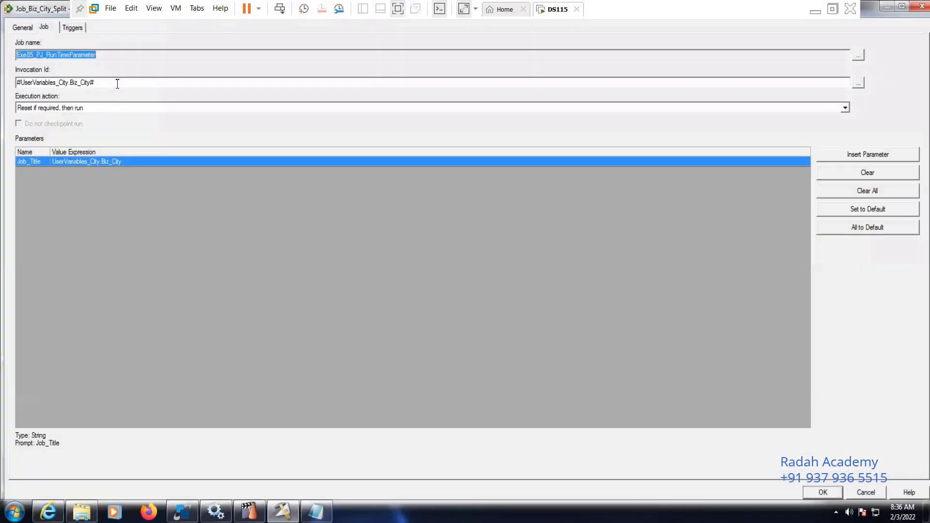
left_click(118, 83)
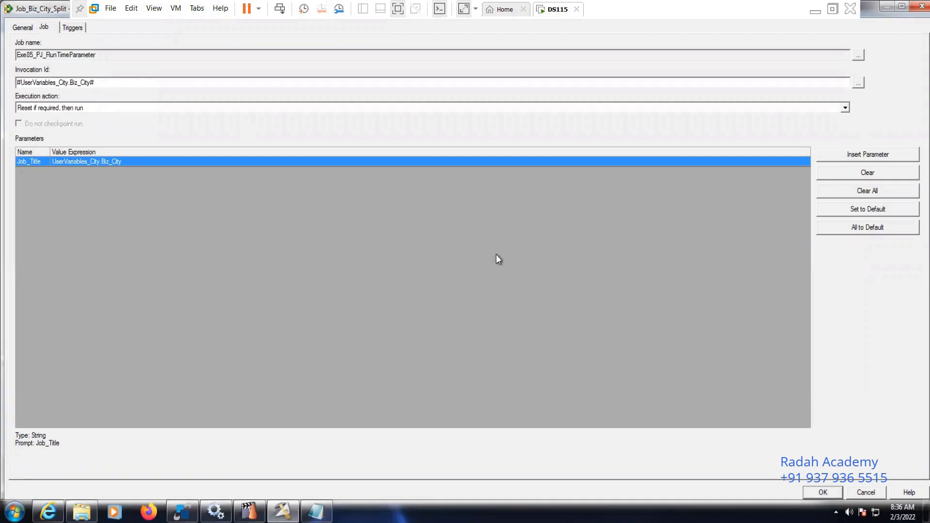
left_click(867, 492)
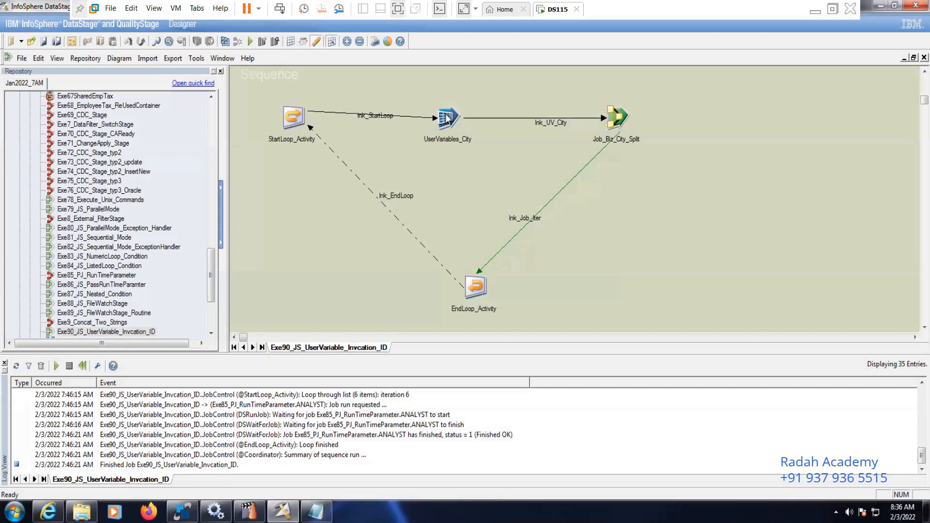
Examine the Biz_City variable and its expression in the UserVariables_City activity
left_click(448, 118)
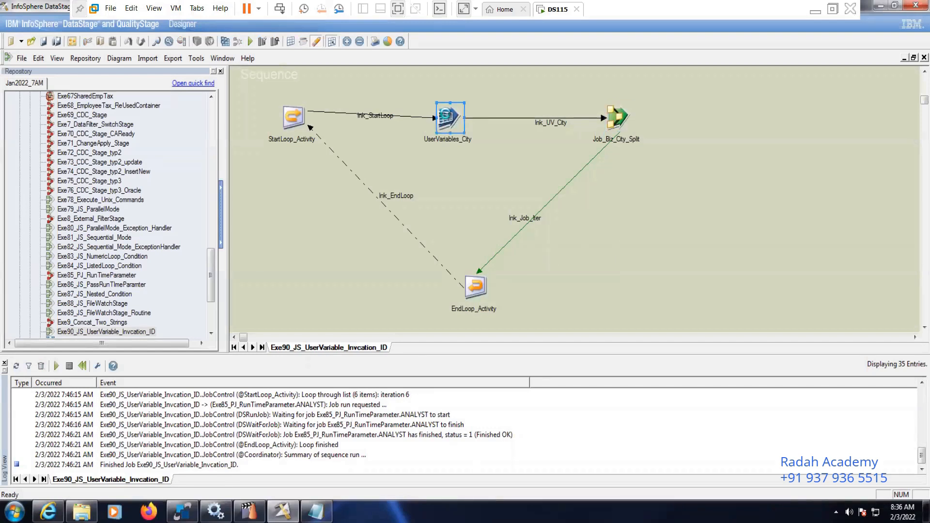
double_click(447, 118)
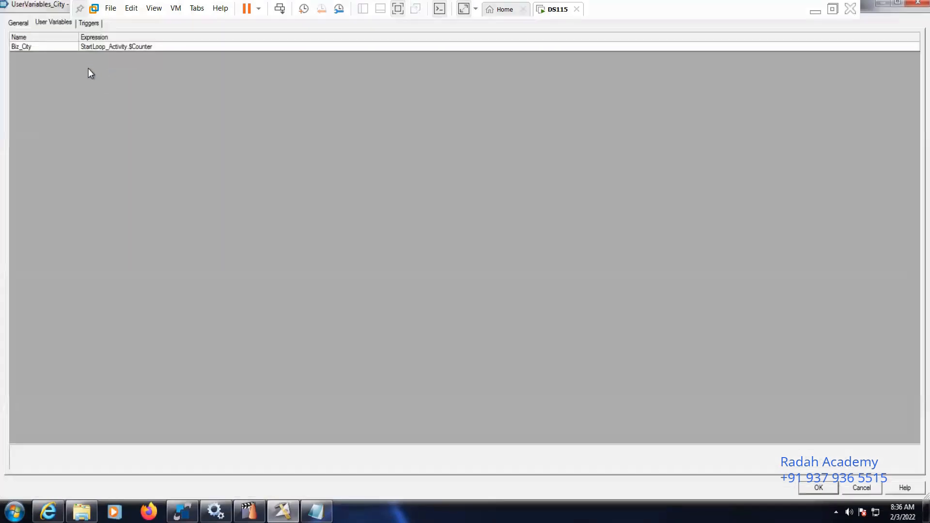
left_click(63, 47)
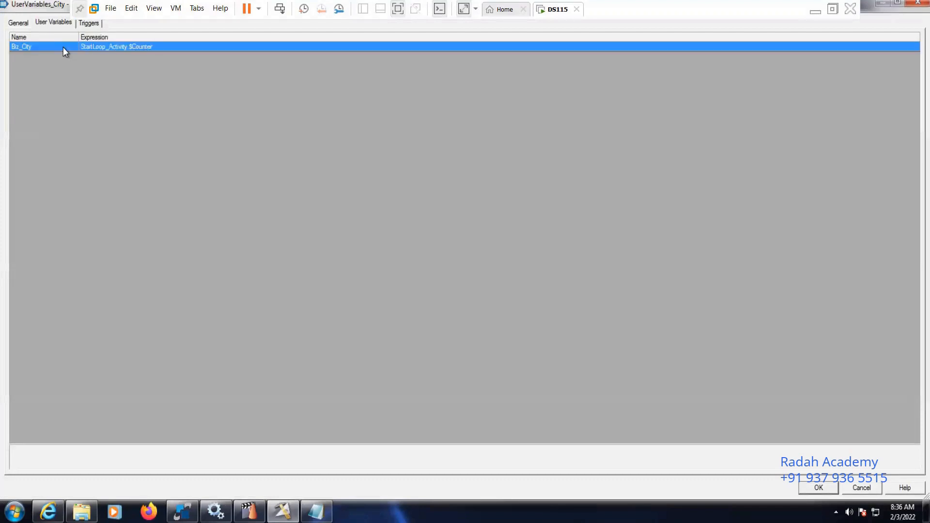
left_click(112, 47)
left_click(861, 487)
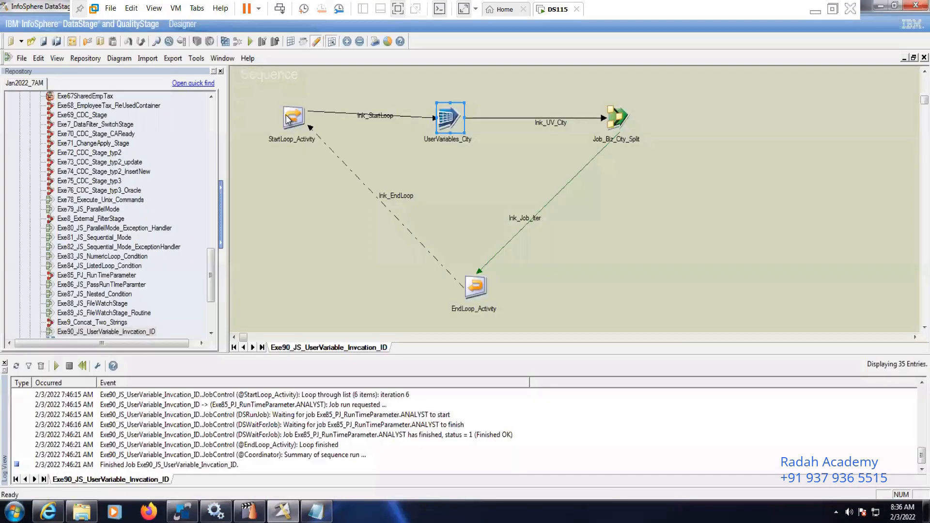
Examine the loop type and delimited values defined in StartLoop_Activity
left_click(288, 120)
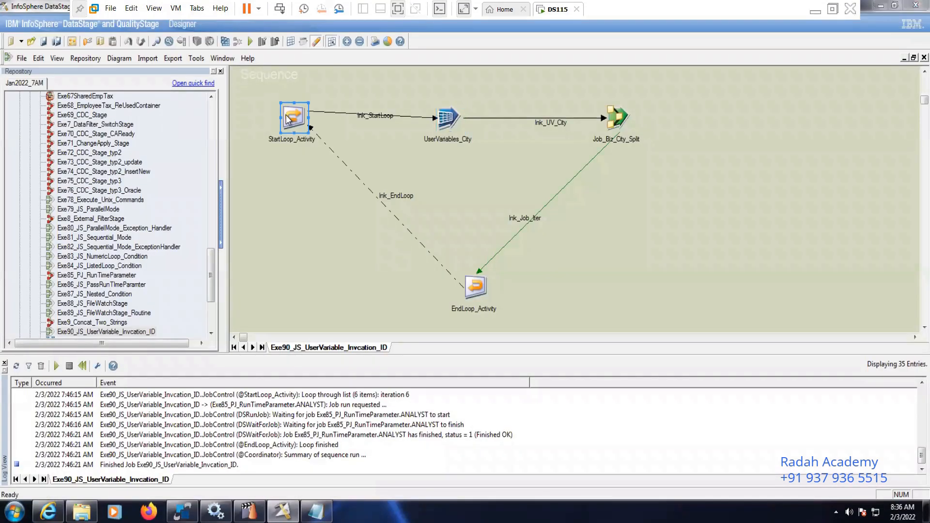
double_click(288, 120)
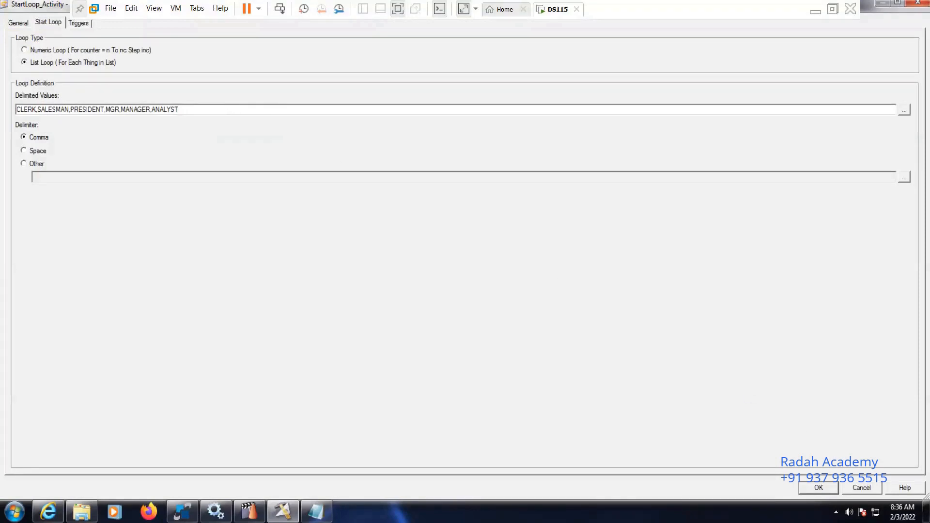
left_click(862, 488)
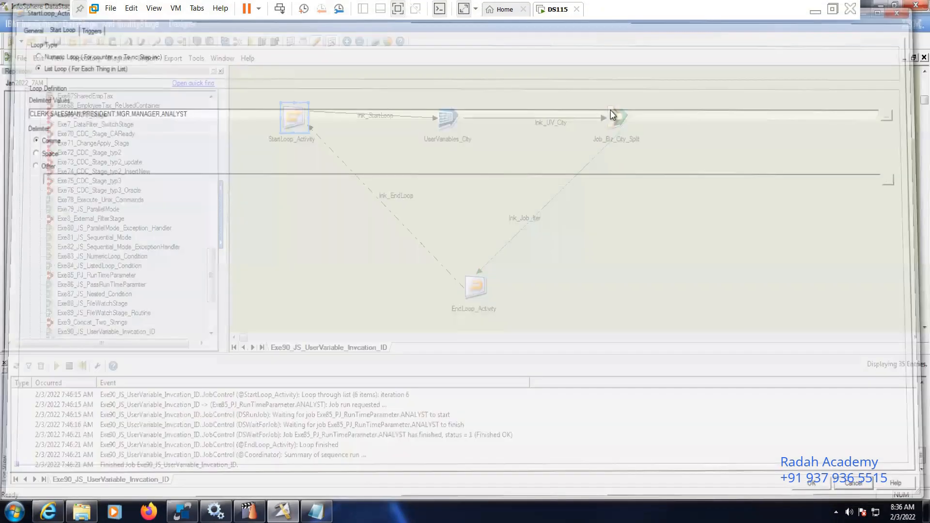
Open the job behind Job_Biz_City_Split and review the source file, format and columns of Sequential_File_0
right_click(610, 112)
left_click(643, 135)
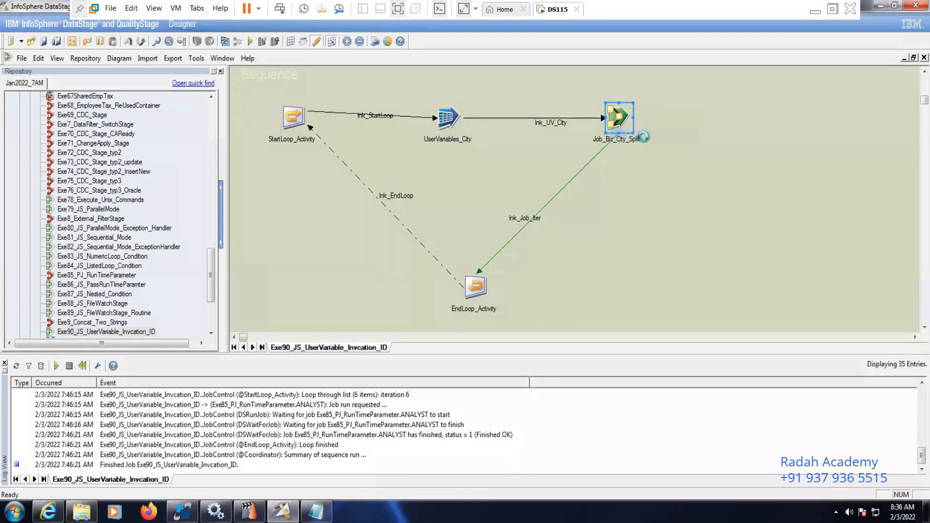
double_click(280, 192)
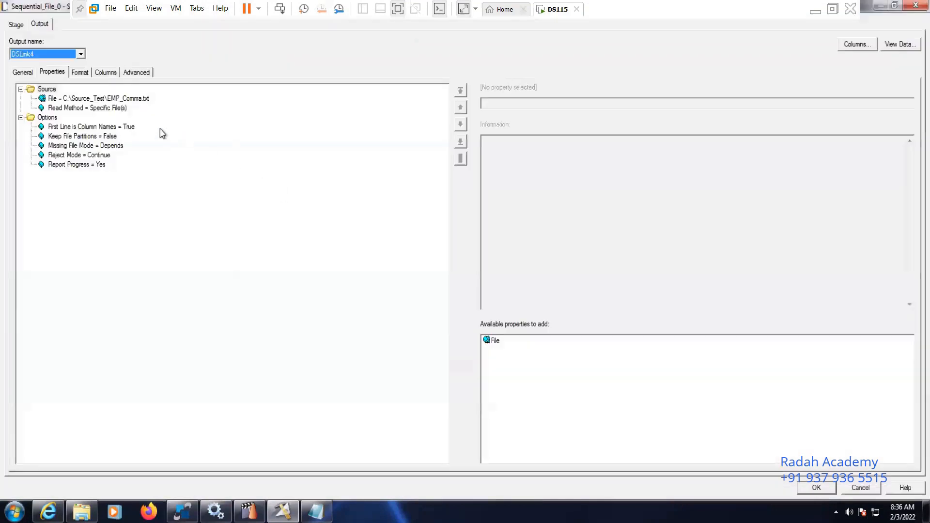
left_click(141, 100)
left_click(91, 74)
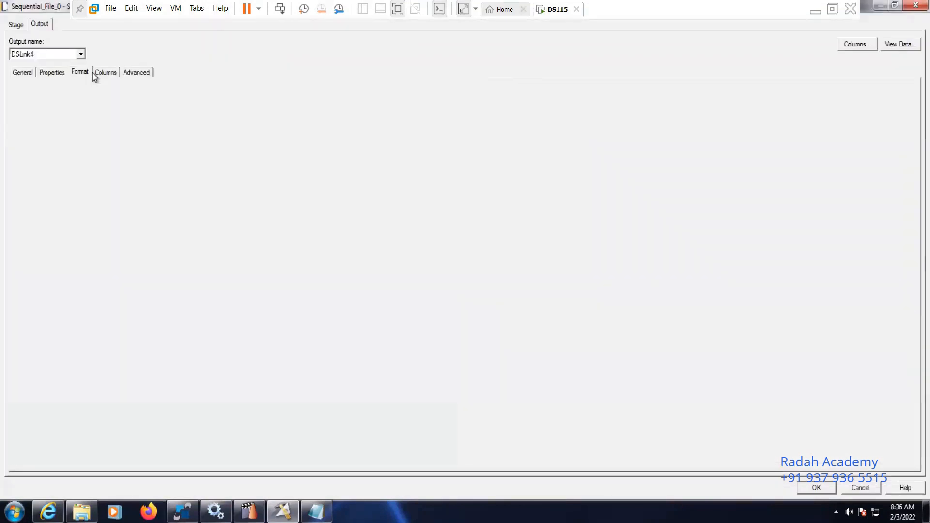
left_click(104, 74)
left_click(814, 487)
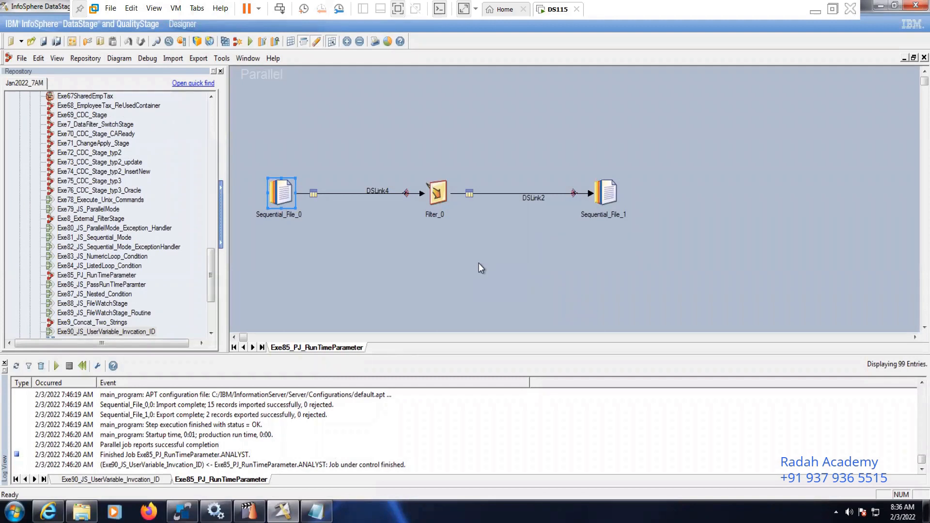
left_click(378, 252)
left_click_drag(299, 202, 335, 275)
left_click(335, 274)
left_click_drag(242, 155, 354, 284)
Examine the where clause of the Filter_0 stage and the parameters defined in the job properties
left_click(438, 192)
double_click(438, 193)
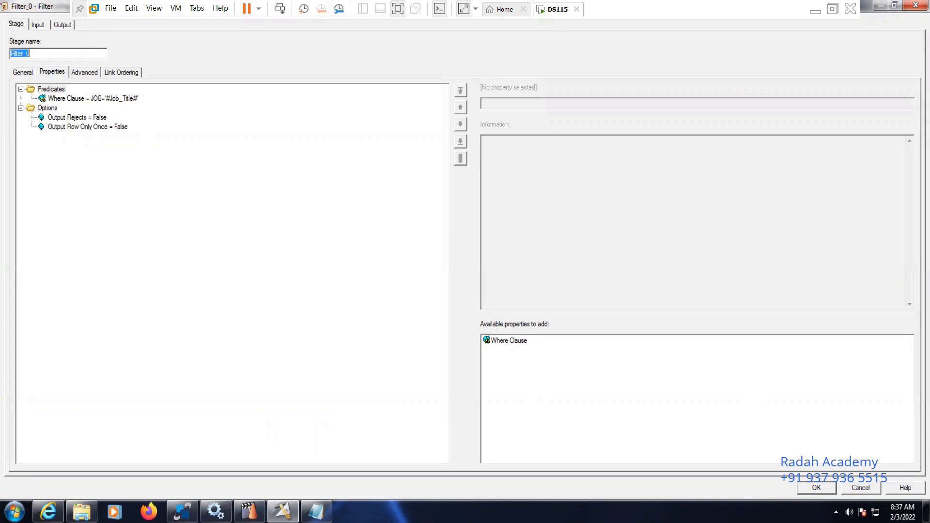
key("Return")
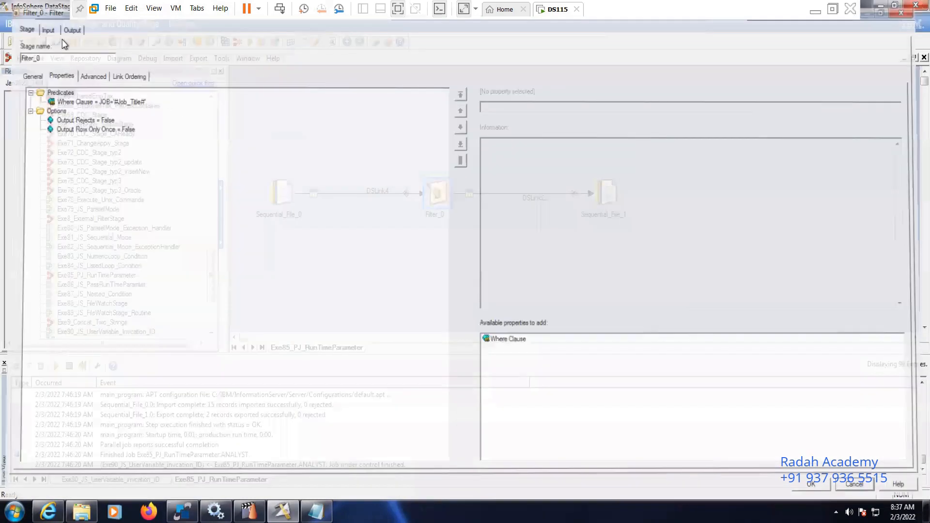
left_click(72, 43)
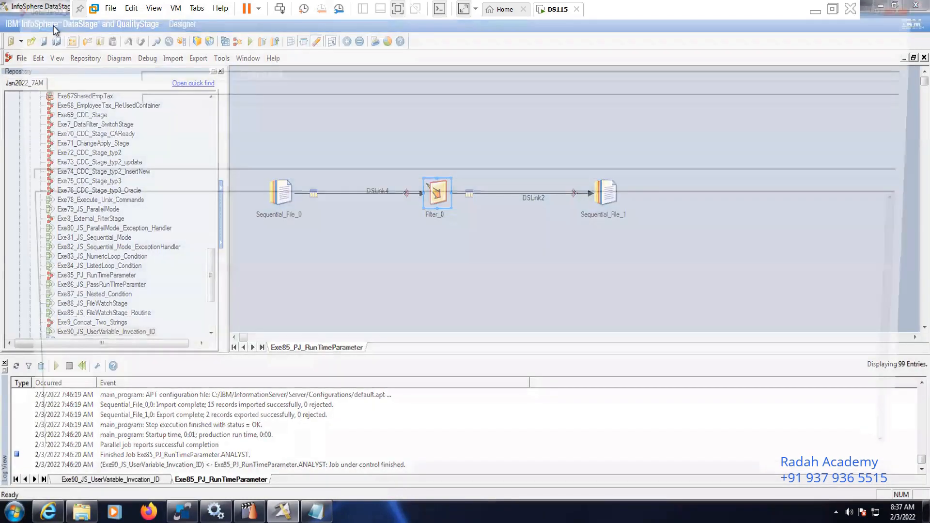
left_click(52, 25)
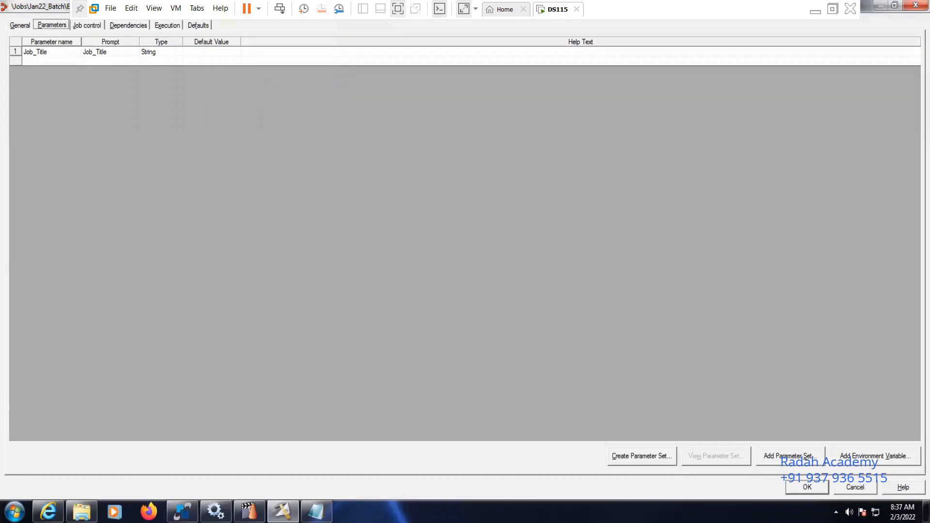
left_click(855, 487)
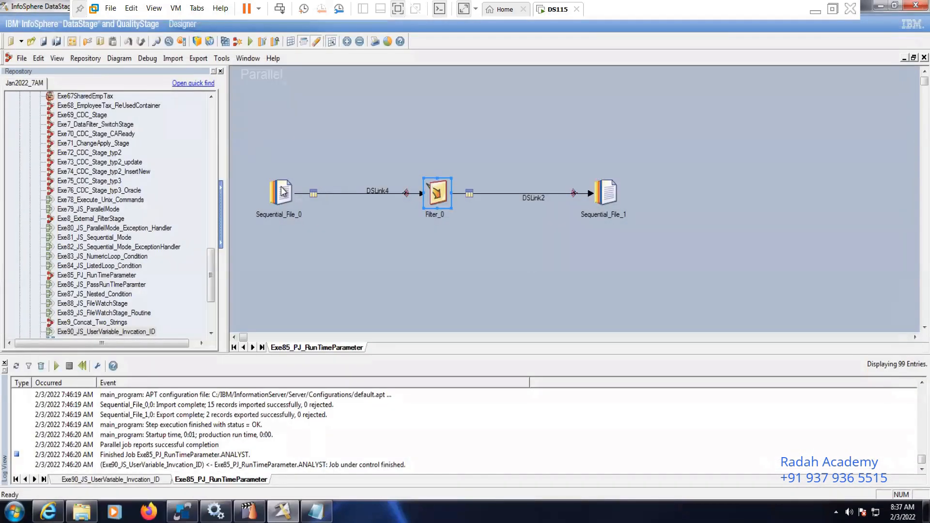
Rename the source stage Sequential_File_0 as Seq_Emp_Data
right_click(284, 192)
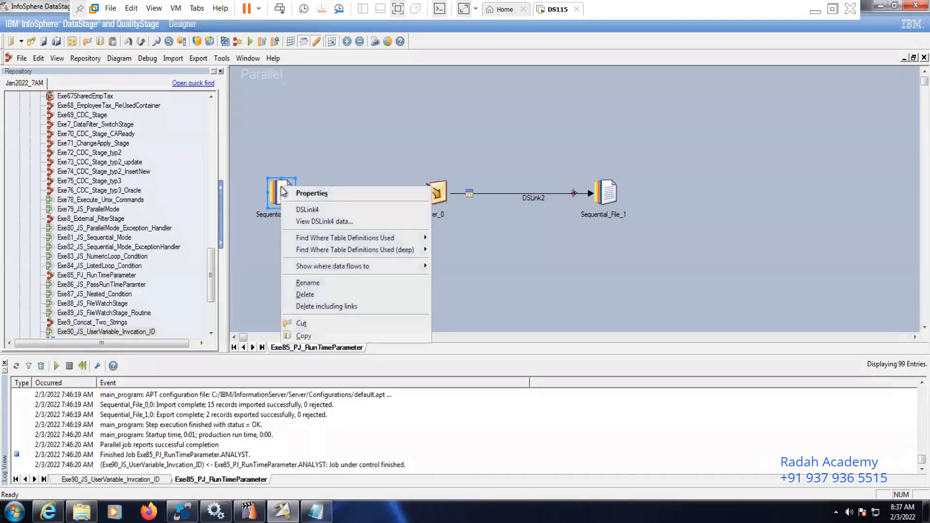
left_click(326, 283)
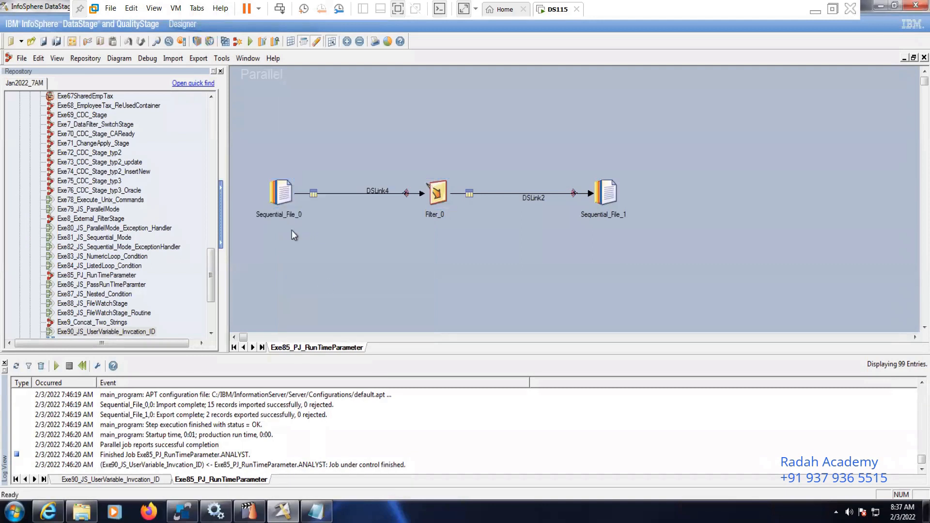
right_click(279, 197)
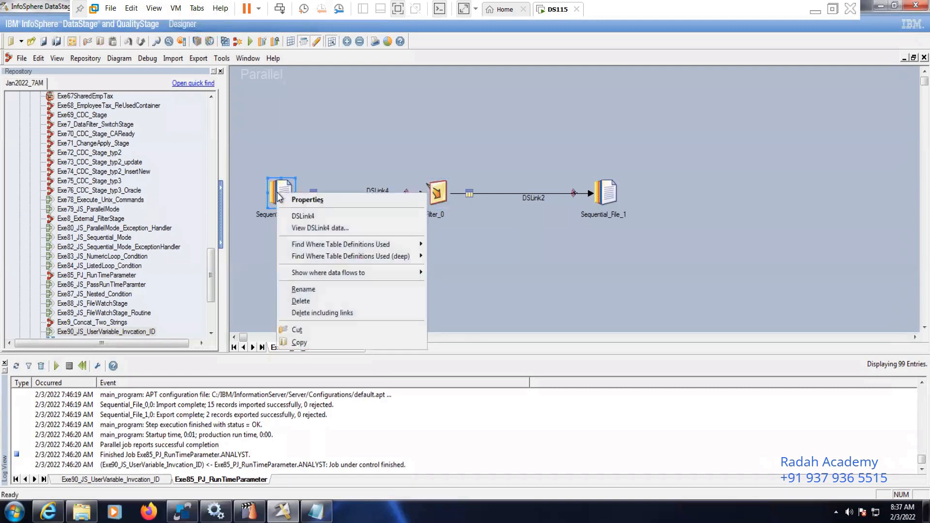
left_click(312, 290)
type("Seq_")
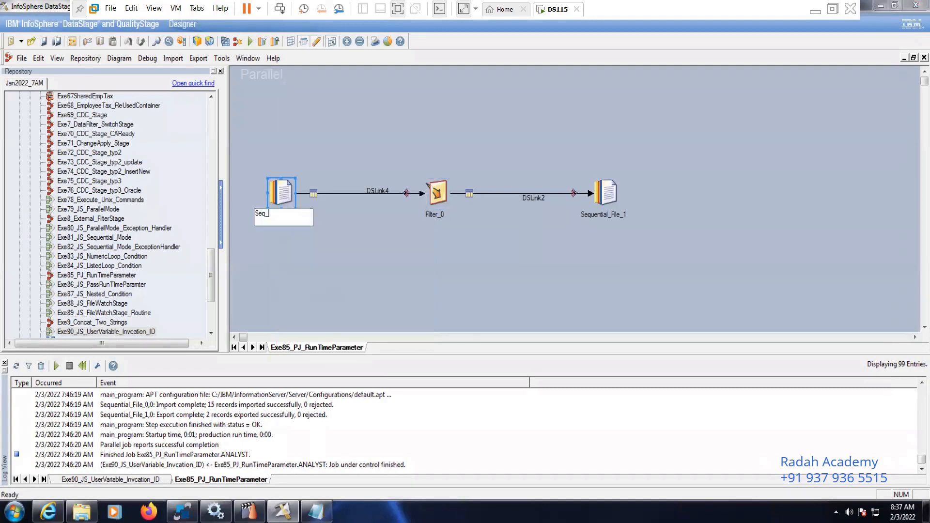
type("Emp_Data")
key("Return")
Rename the target stage Sequential_File_1 as Seq_Job_Wise_Data
right_click(609, 196)
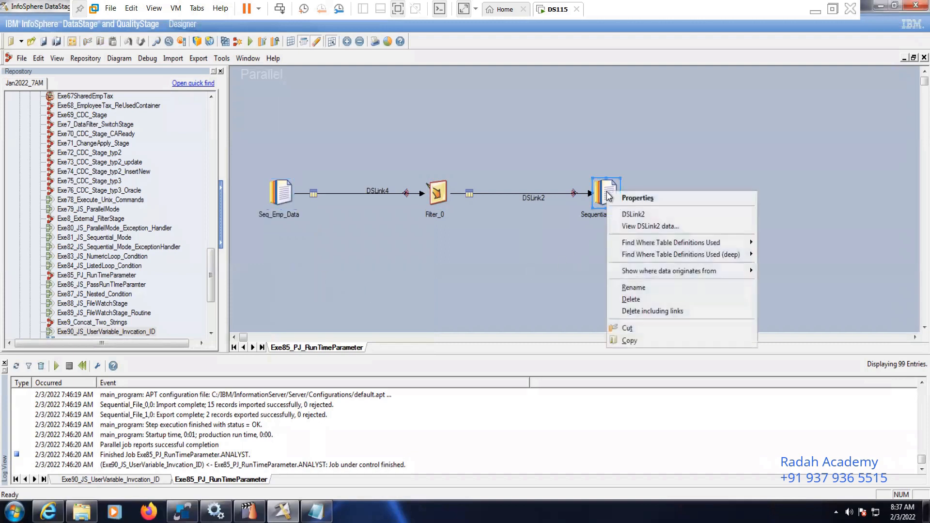
left_click(639, 287)
type("Seq")
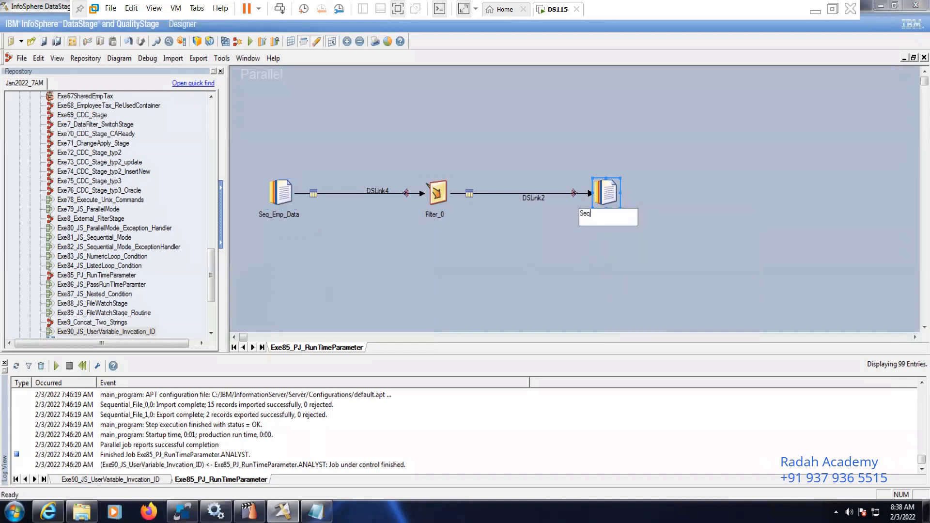
type("_Job_Wise_Data")
key("Return")
Rename the filter stage between the two sequential files as Filter_Job
right_click(444, 201)
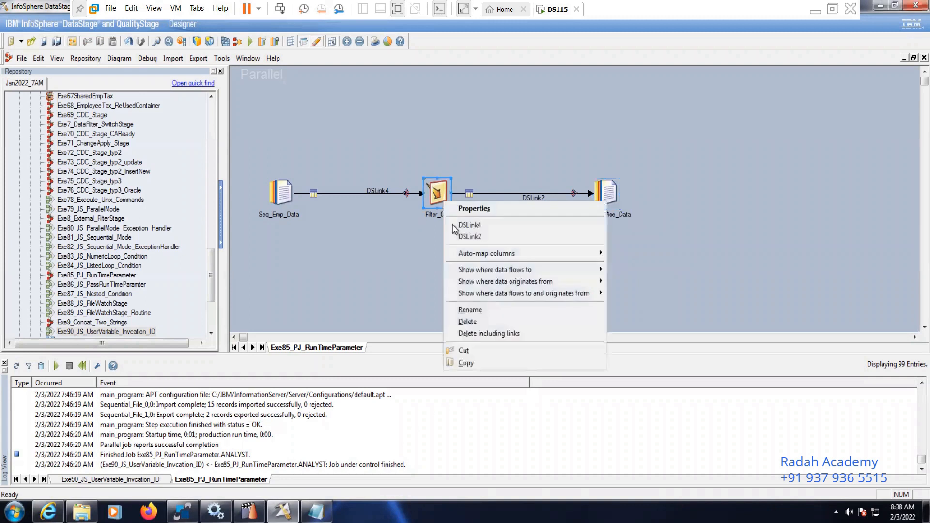
left_click(480, 312)
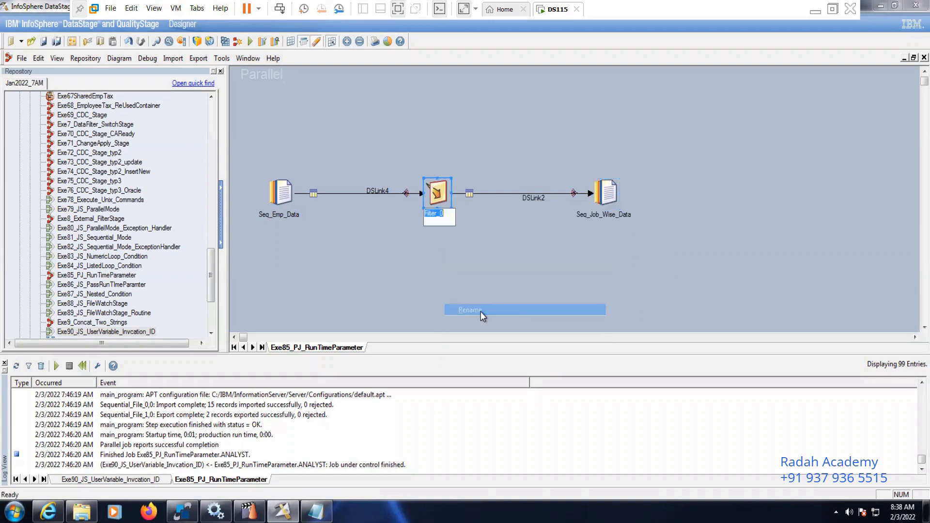
left_click(448, 216)
key("BackSpace")
type("Jo")
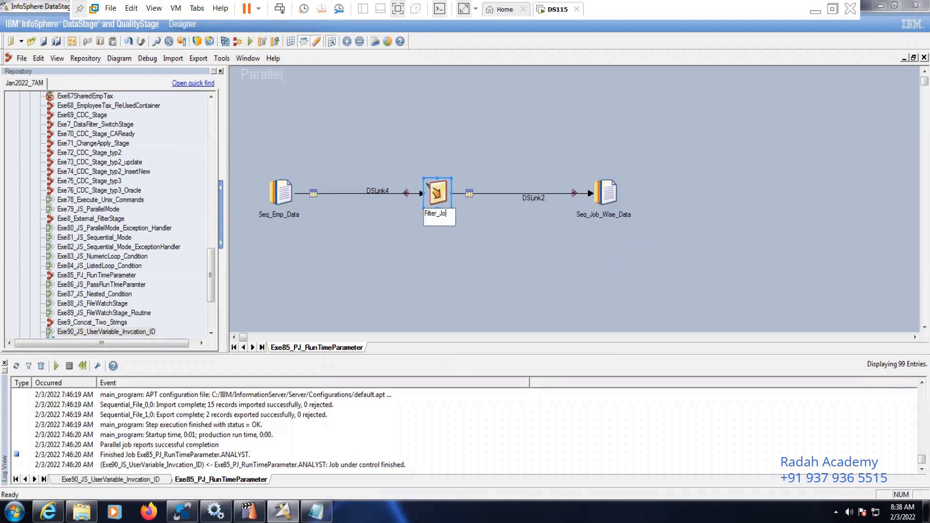
type("b")
left_click(393, 246)
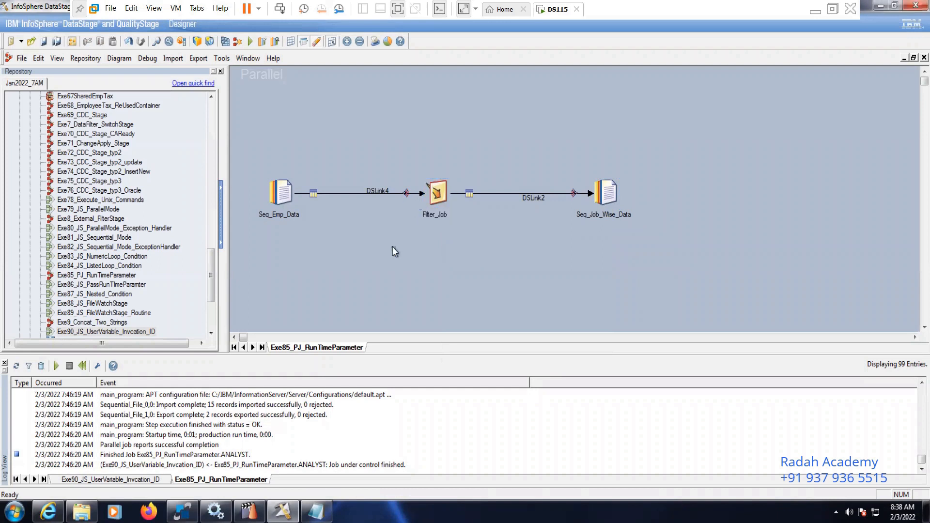
Review the target file path defined in the properties of Seq_Job_Wise_Data
double_click(607, 183)
left_click(117, 100)
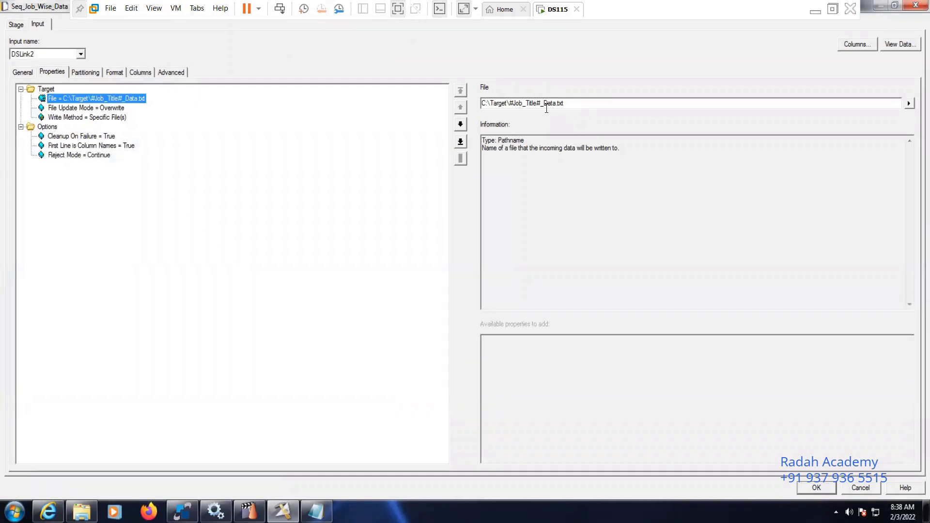
left_click(813, 487)
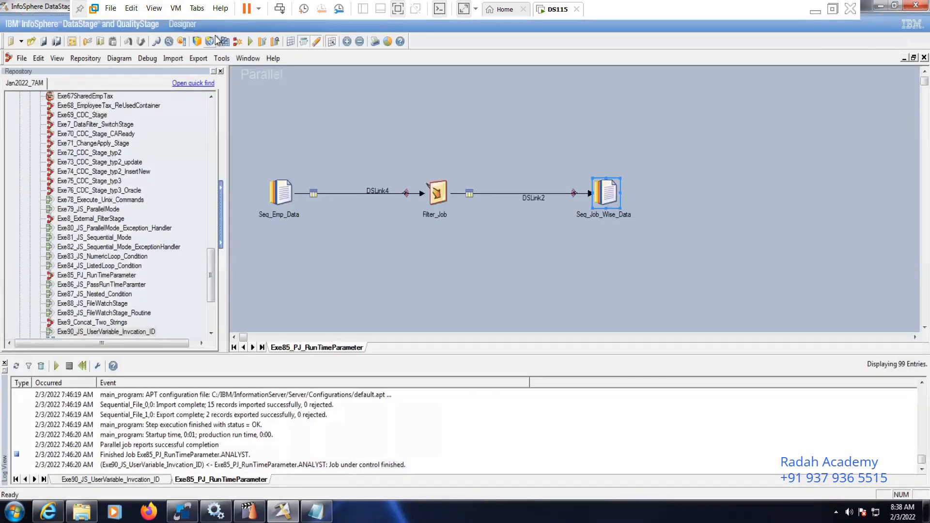
Compile the Exe85_PJ_RunTimeParameter job and return to the Exe90_JS_UserVariable_Invcation_ID sequence
left_click(225, 41)
left_click(443, 277)
left_click(904, 58)
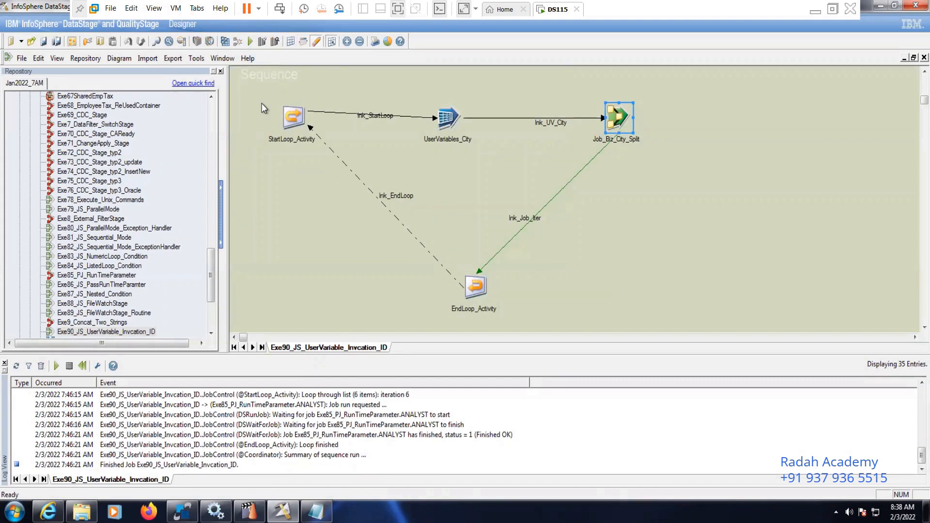
Remove MGR from the delimited values of StartLoop_Activity
left_click(291, 117)
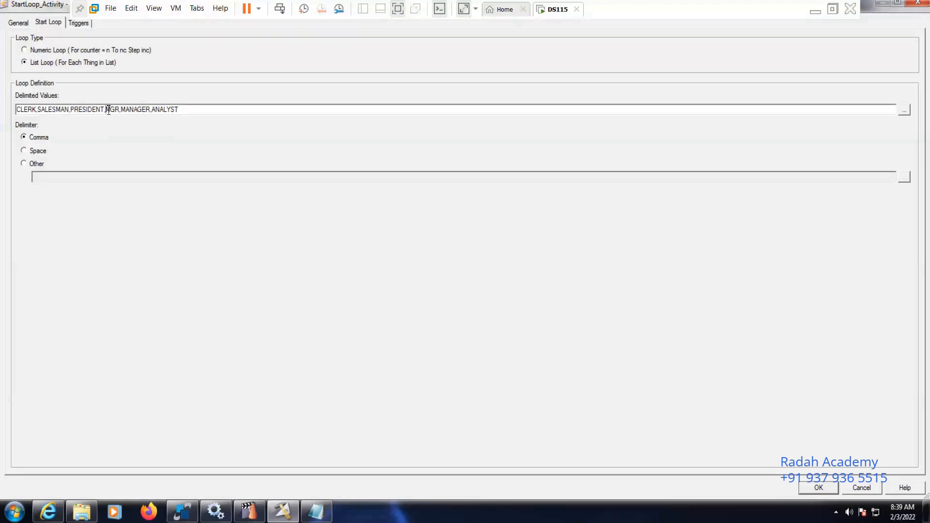
key("BackSpace")
key("BackSpace")
key("BackSpace")
key("BackSpace")
Copy the list CLERK,SALESMAN,PRESIDENT,MANAGER,ANALYST into blank space below the existing notes in the Notepad file
left_click_drag(178, 109, 7, 109)
key("ctrl+c")
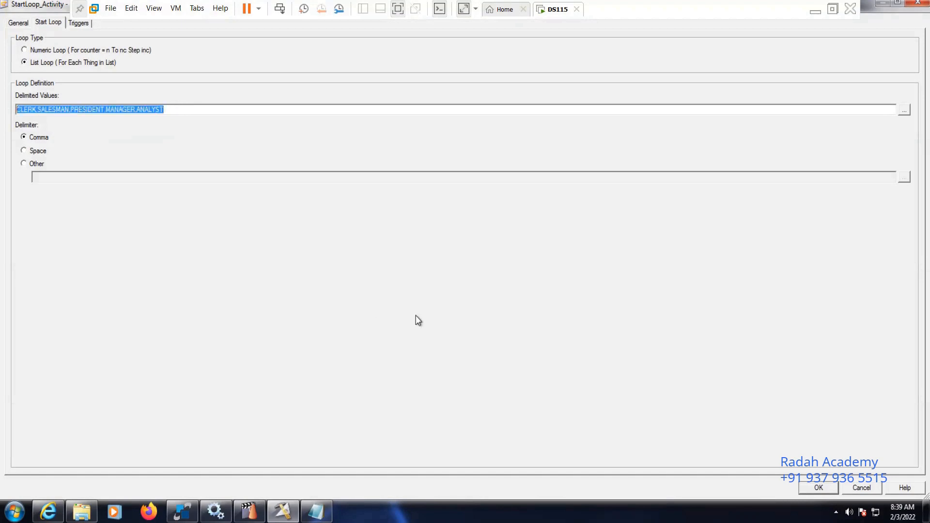
left_click(317, 512)
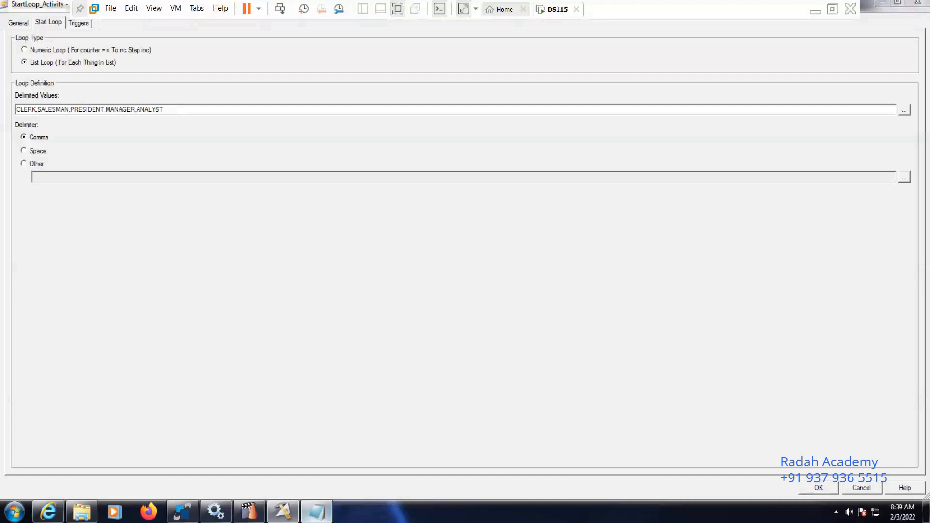
key("Return")
key("Return")
key("Return")
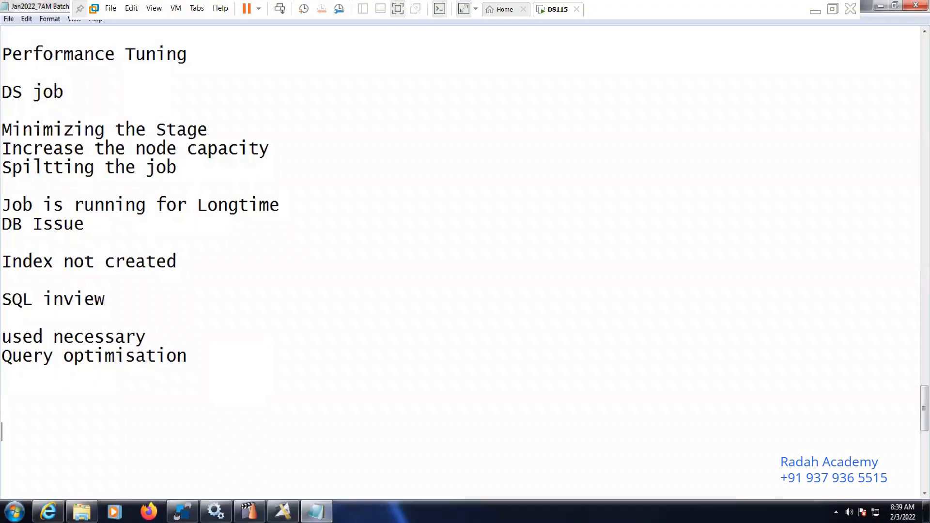
key("Return")
key("Return")
key("Return")
key("Return")
key("Return")
key("Return")
key("Return")
key("Return")
key("Return")
key("Return")
key("Return")
key("Return")
key("Return")
key("Return")
key("Return")
key("Return")
key("Return")
key("Return")
key("Return")
key("Return")
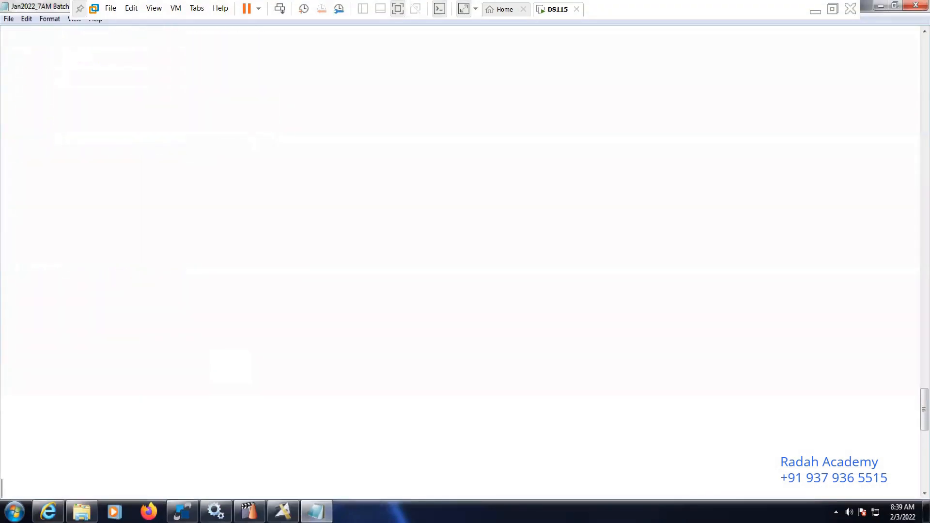
left_click(40, 87)
key("ctrl+v")
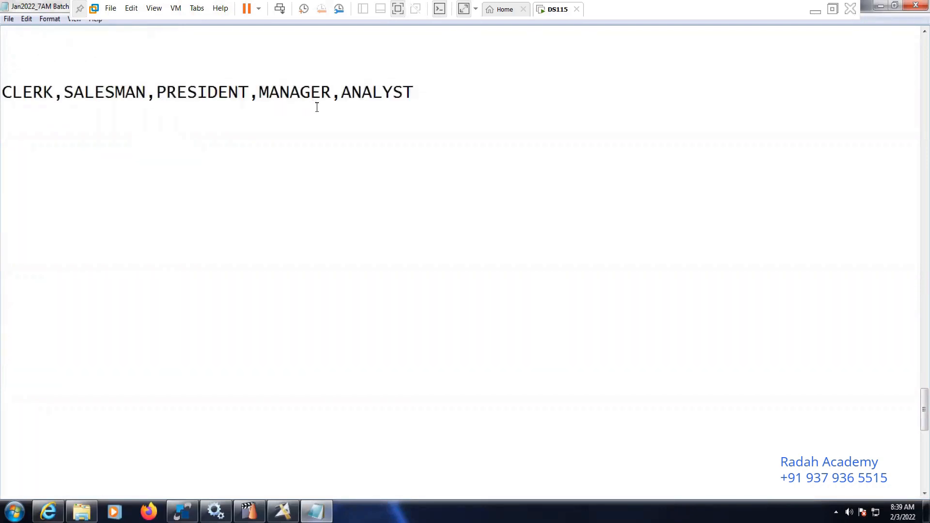
Switch back to DataStage Designer, check the StartLoop_Activity trigger and accept the activity's changes
left_click(283, 512)
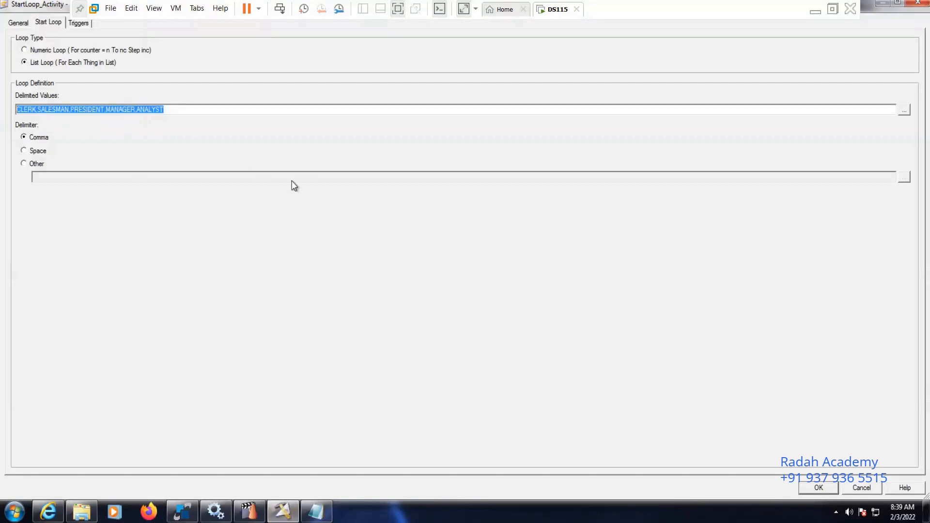
left_click(78, 23)
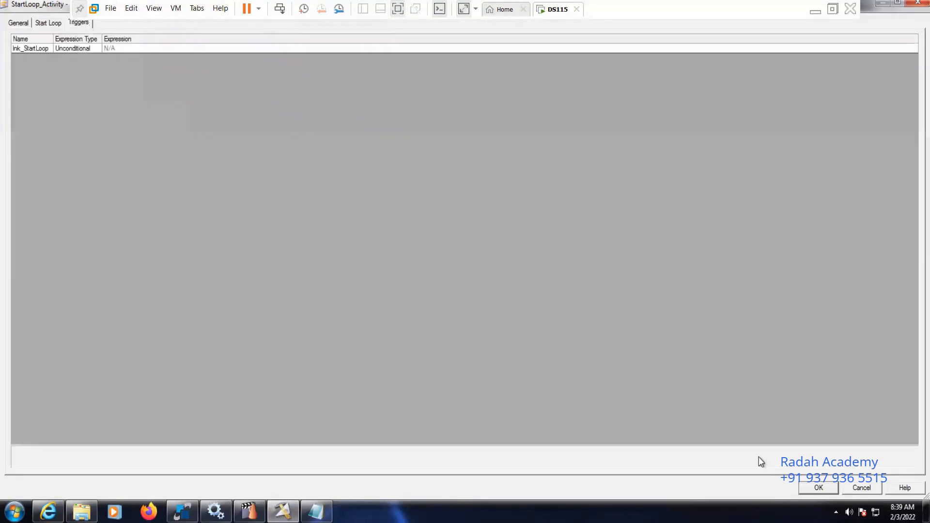
left_click(819, 488)
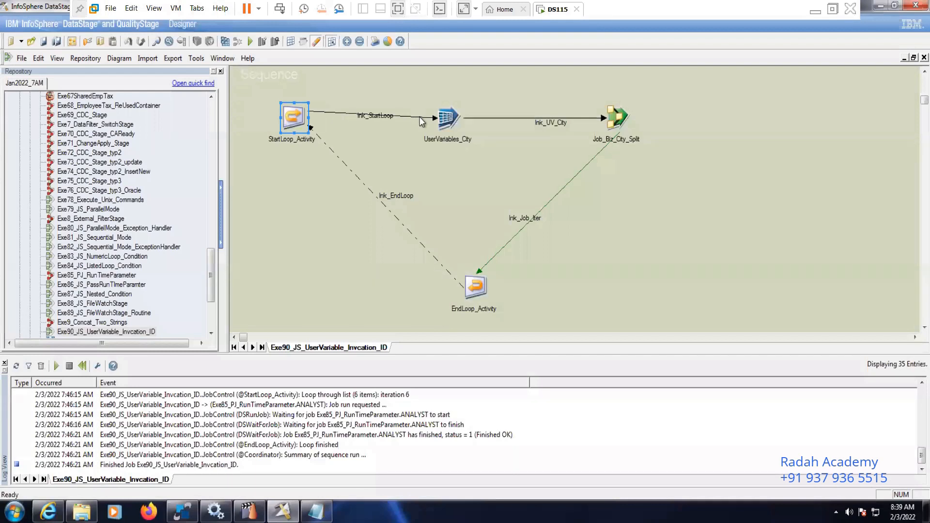
Rename the existing user variable in UserVariables_City as Job
double_click(446, 119)
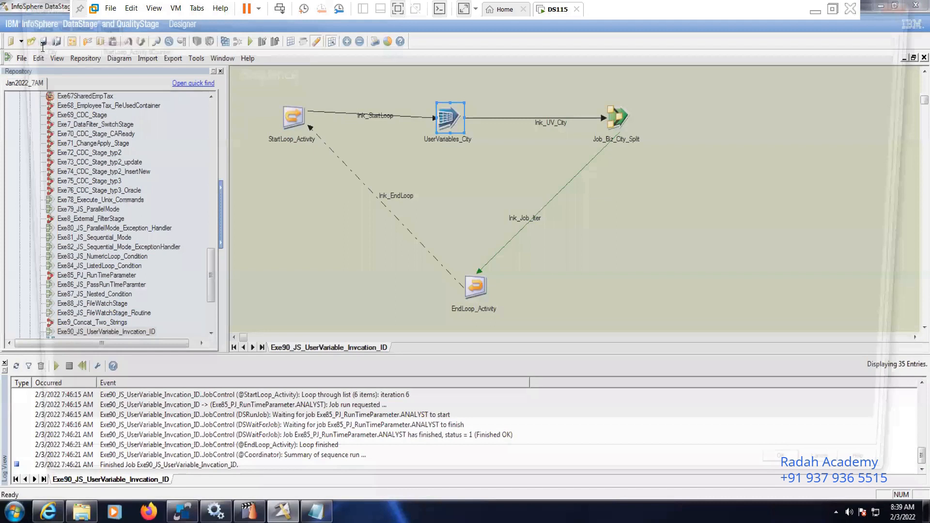
left_click(43, 47)
key("BackSpace")
key("BackSpace")
key("BackSpace")
key("BackSpace")
key("BackSpace")
key("BackSpace")
key("BackSpace")
type("Job_Titl")
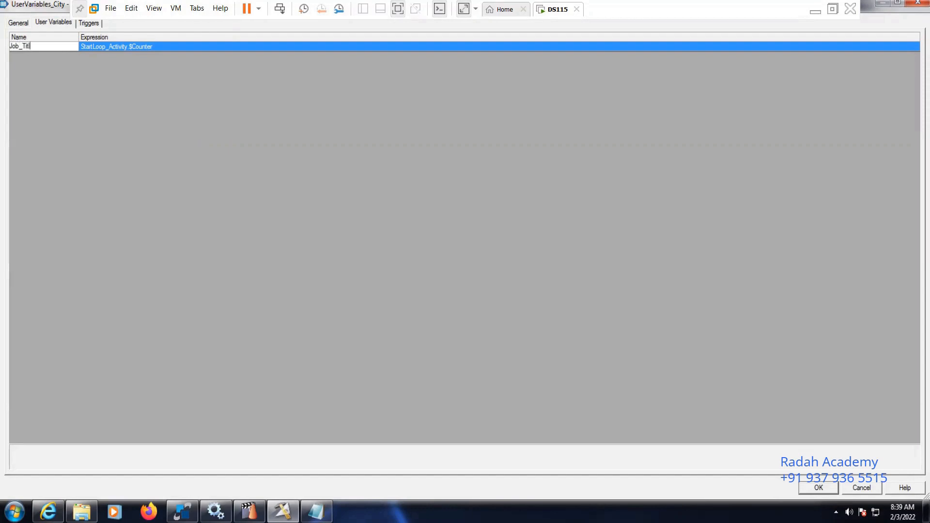
key("BackSpace")
key("BackSpace")
key("BackSpace")
key("BackSpace")
Add a second user variable named Job_Title to UserVariables_City
right_click(68, 81)
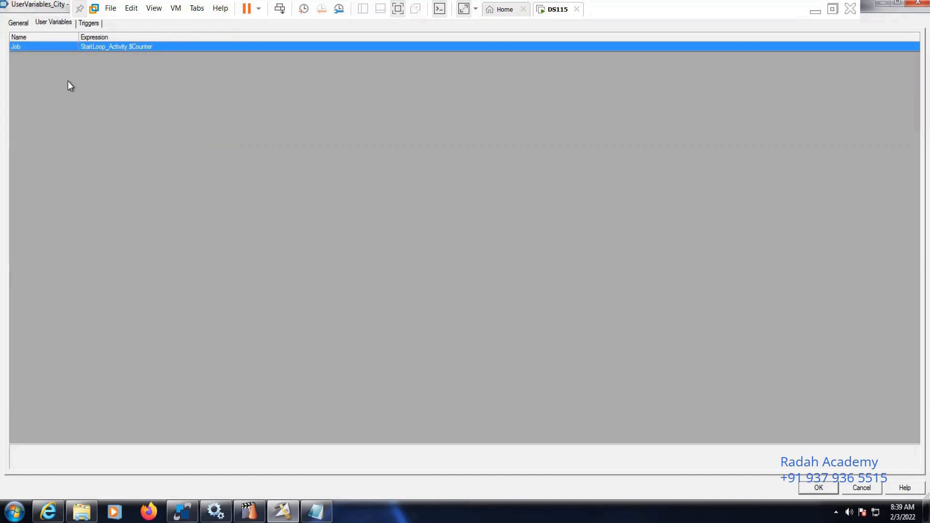
left_click(84, 89)
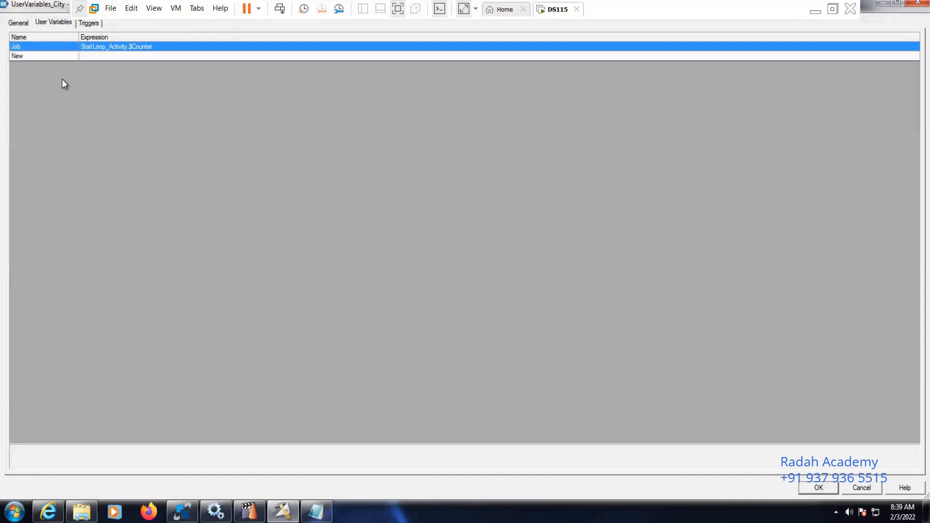
left_click(36, 61)
left_click(36, 57)
key("BackSpace")
key("BackSpace")
key("BackSpace")
type("N")
key("BackSpace")
type("Jbb")
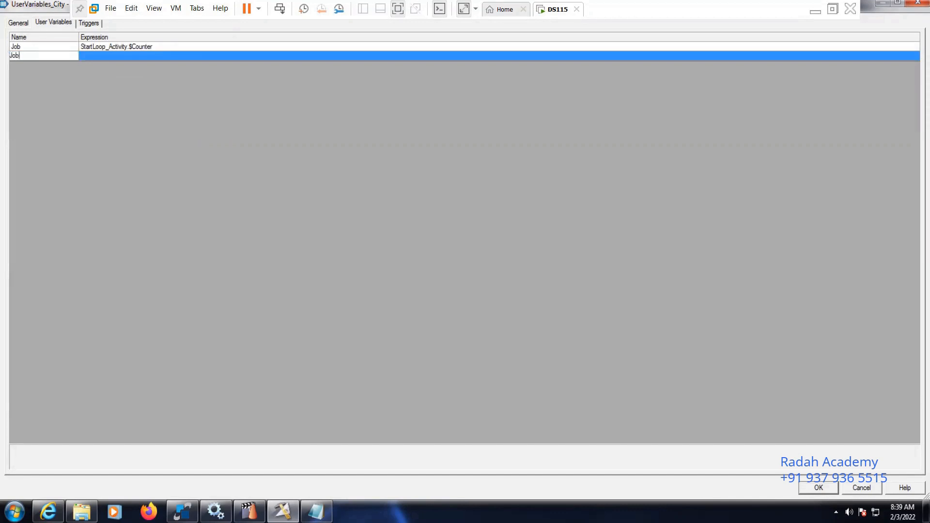
type("_Title")
Set the Job_Title variable's expression to the activity variable StartLoop_Activity.$Counter
left_click(104, 57)
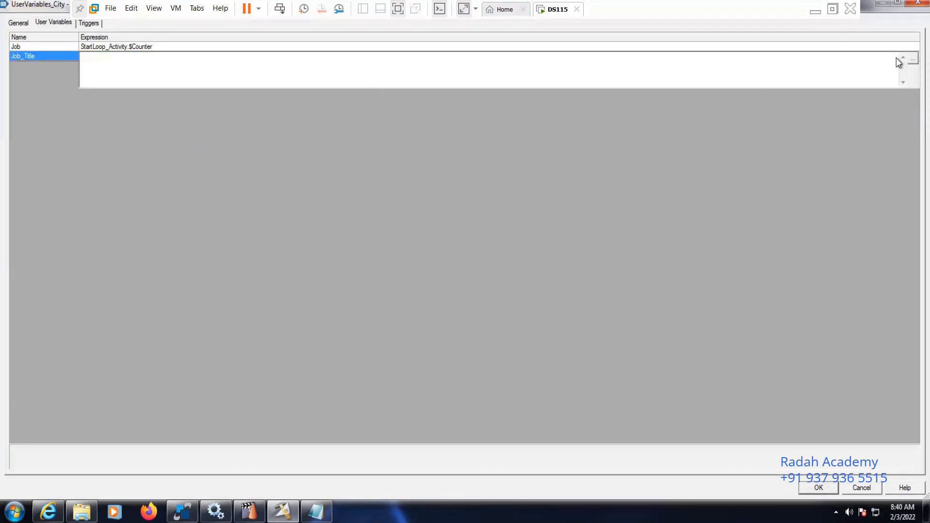
left_click(912, 58)
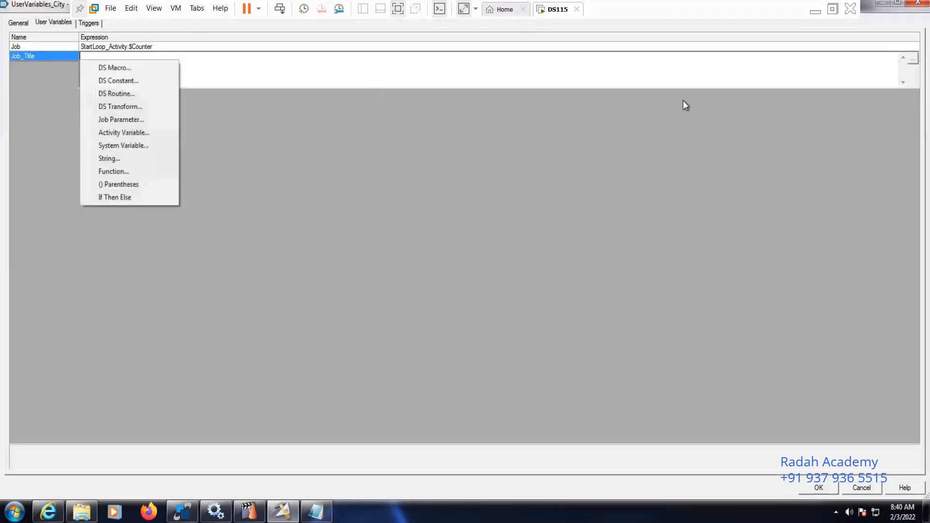
left_click(142, 135)
double_click(118, 80)
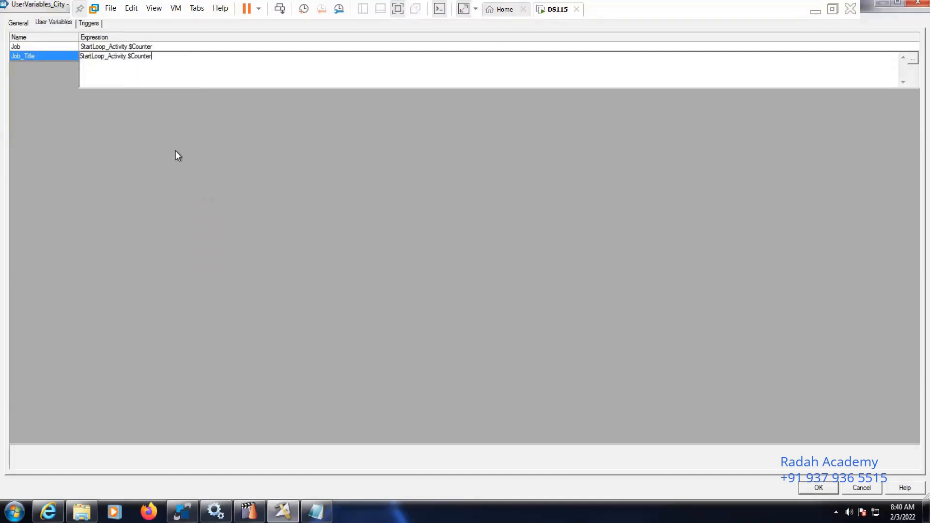
Delete the user variable Job and accept the changes to UserVariables_City
left_click(41, 52)
right_click(47, 48)
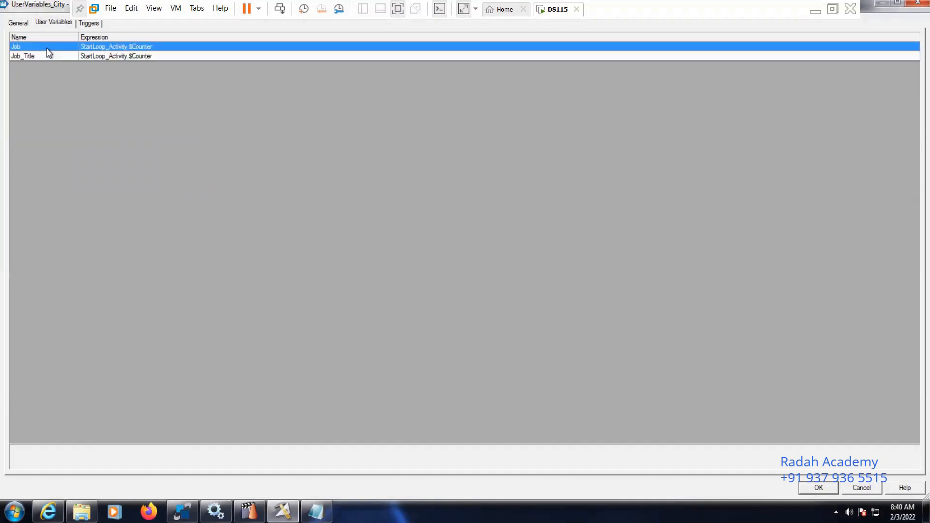
left_click(79, 82)
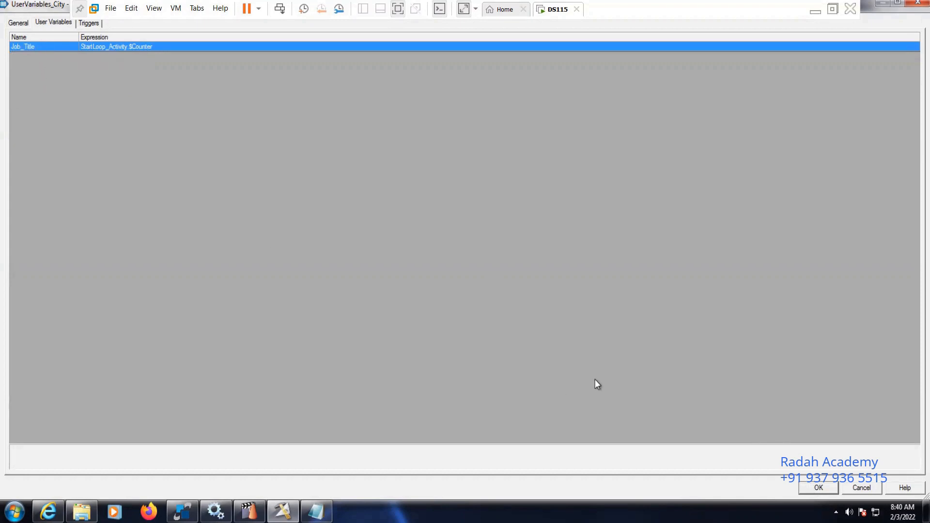
left_click(819, 488)
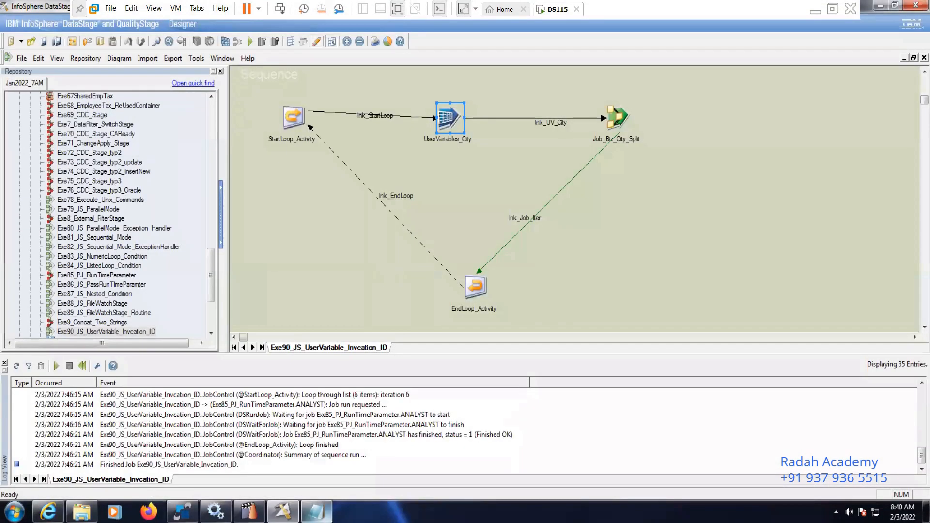
left_click(310, 515)
key("alt+space")
key("n")
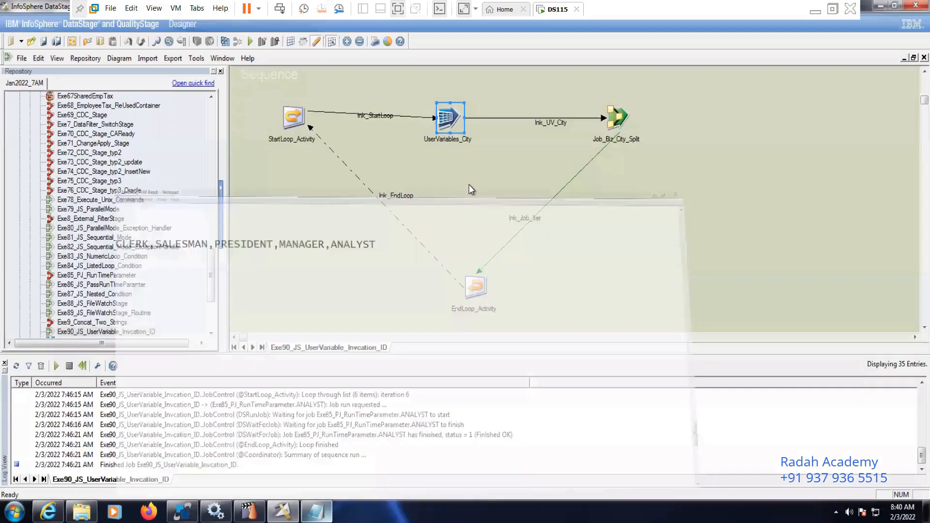
left_click(469, 185)
Set the invocation ID of Job_Biz_City_Split to the Job_Title variable of UserVariables_City
left_click(617, 120)
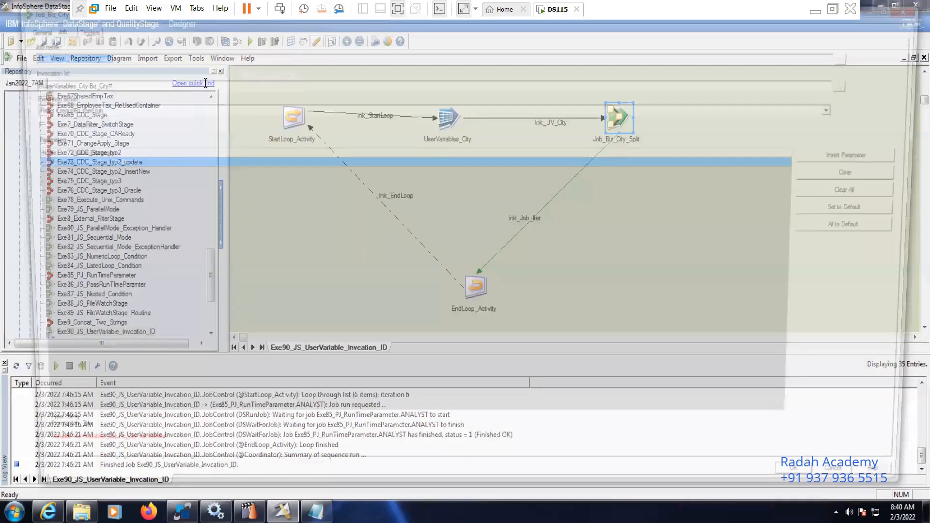
key("BackSpace")
key("BackSpace")
key("BackSpace")
key("BackSpace")
key("BackSpace")
key("BackSpace")
key("BackSpace")
key("BackSpace")
key("BackSpace")
key("BackSpace")
key("BackSpace")
key("BackSpace")
key("BackSpace")
key("BackSpace")
key("BackSpace")
key("BackSpace")
key("BackSpace")
key("BackSpace")
key("BackSpace")
key("BackSpace")
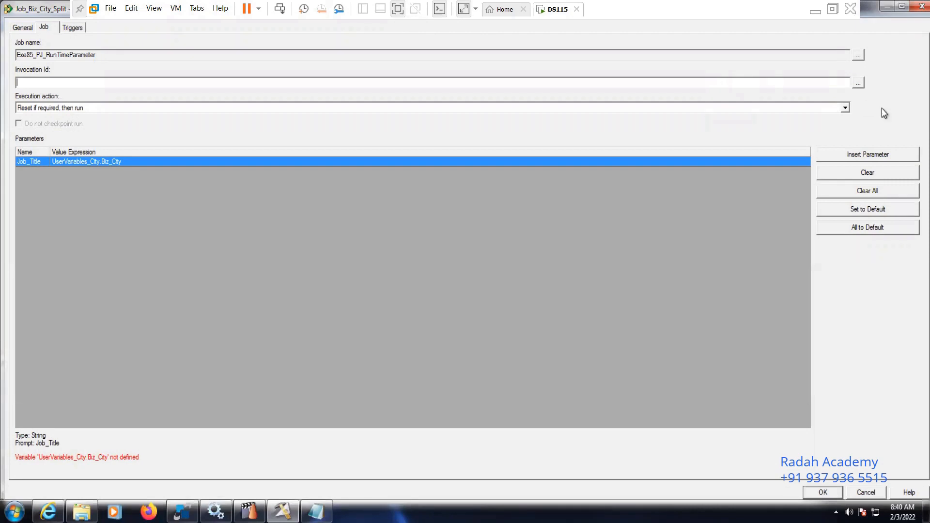
left_click(859, 83)
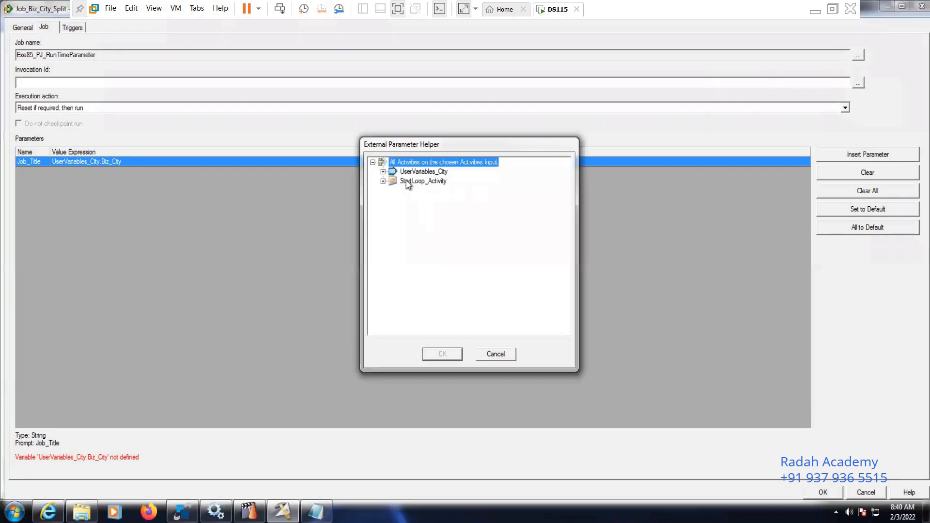
left_click(383, 172)
left_click(412, 182)
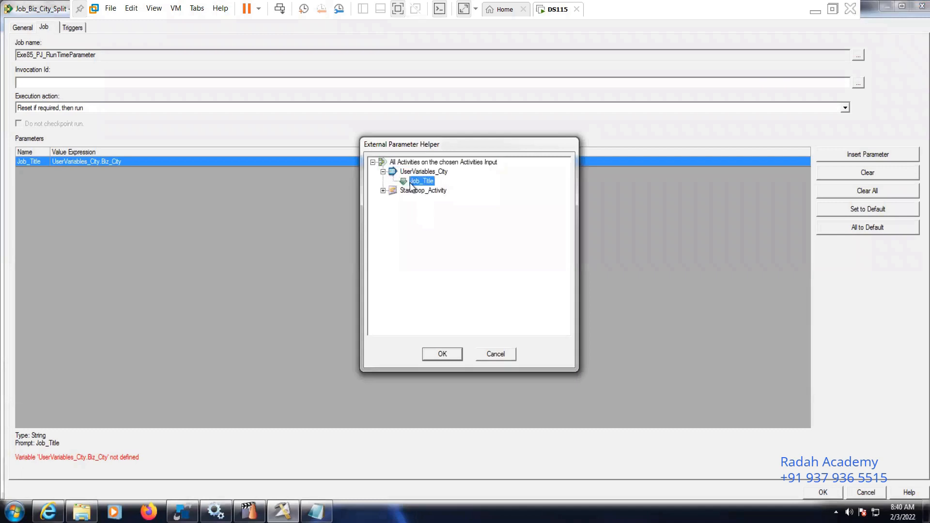
left_click(442, 354)
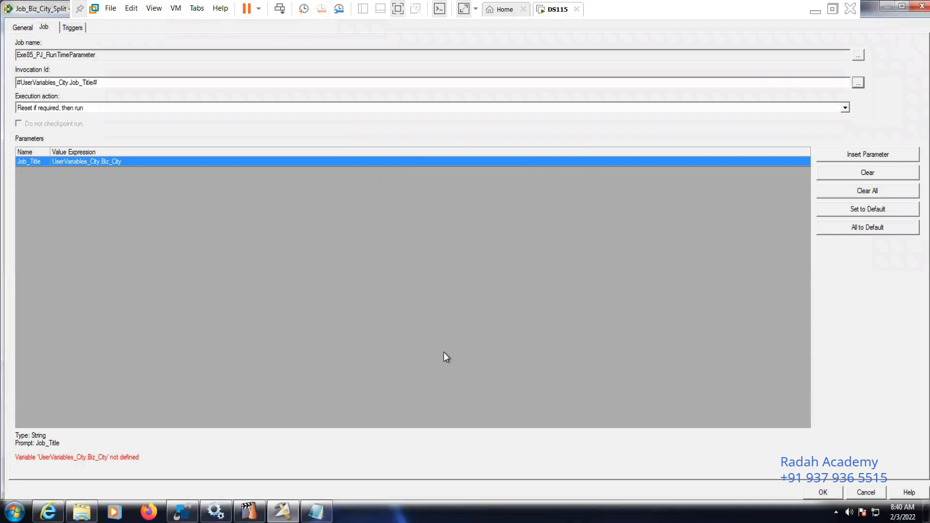
Set the Job_Title parameter's value expression to the activity variable UserVariables_City.Job_Title and accept the changes to Job_Biz_City_Split
left_click(153, 164)
key("BackSpace")
key("BackSpace")
key("BackSpace")
key("BackSpace")
key("BackSpace")
key("BackSpace")
key("BackSpace")
key("BackSpace")
key("BackSpace")
key("BackSpace")
key("BackSpace")
key("BackSpace")
key("BackSpace")
key("BackSpace")
key("BackSpace")
key("BackSpace")
key("BackSpace")
key("BackSpace")
key("BackSpace")
key("BackSpace")
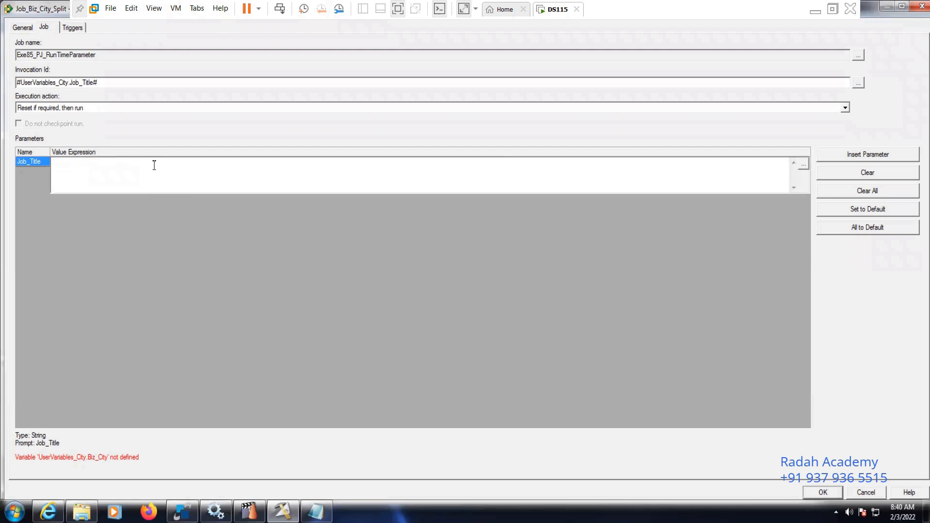
left_click(803, 164)
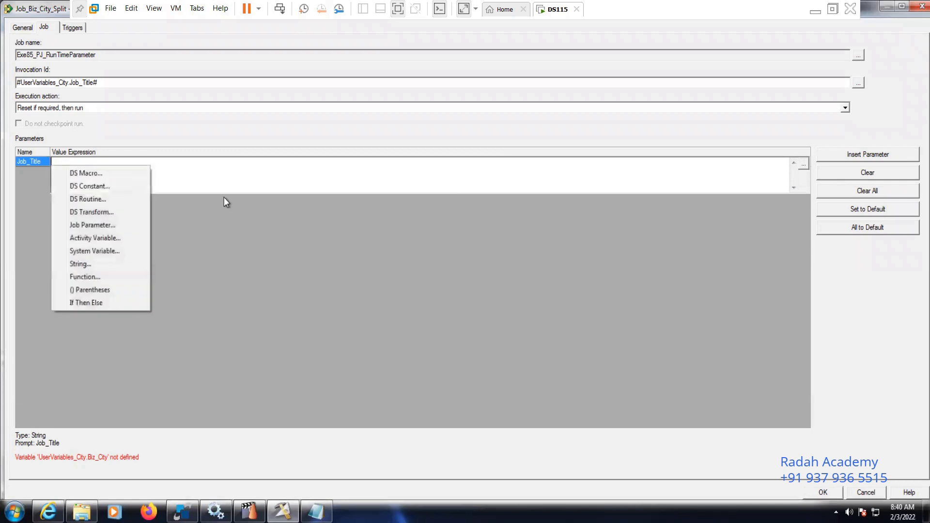
left_click(113, 238)
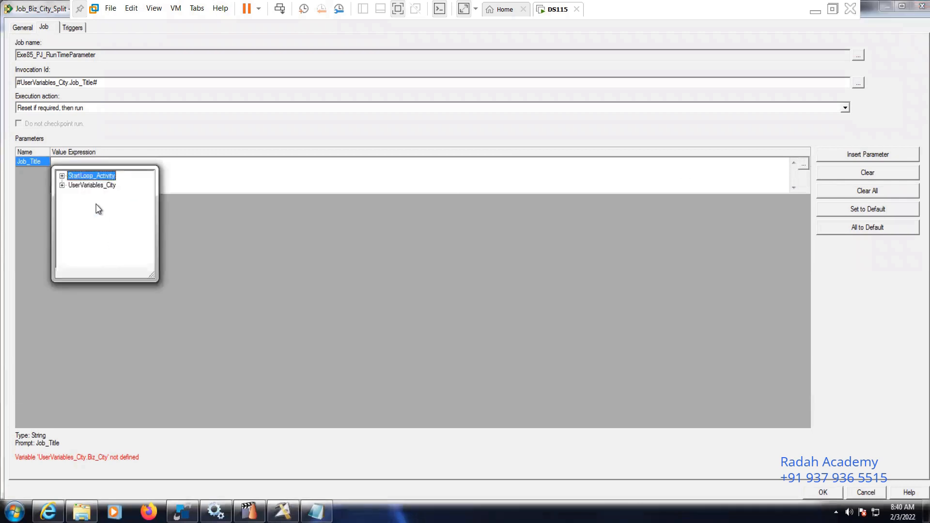
left_click(62, 185)
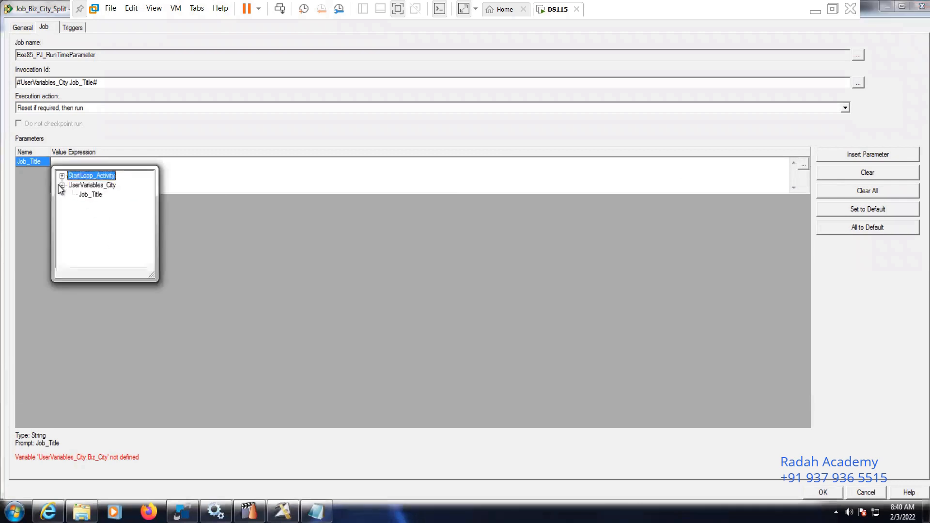
double_click(90, 194)
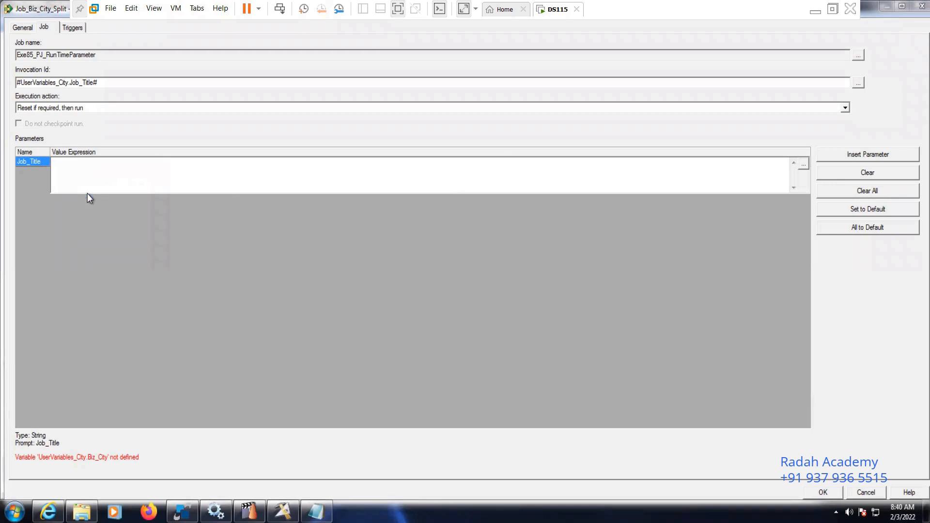
left_click(29, 161)
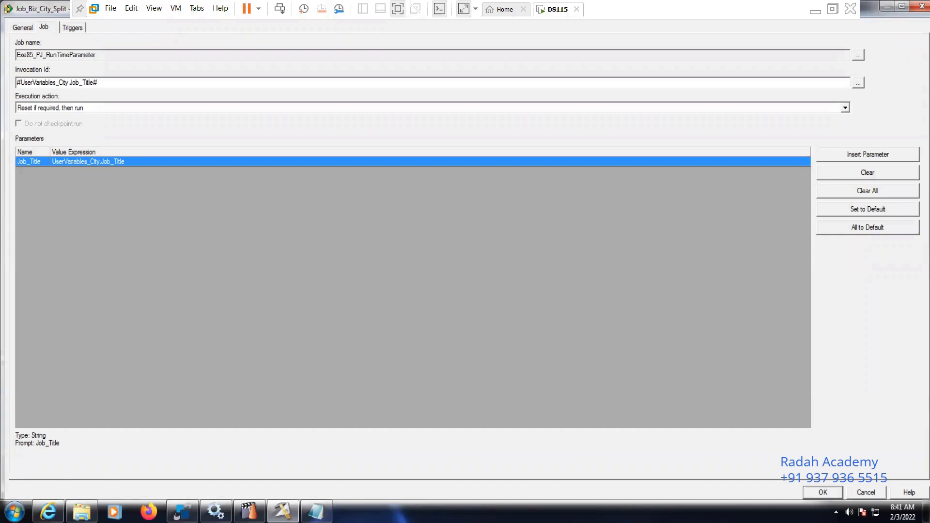
left_click(822, 492)
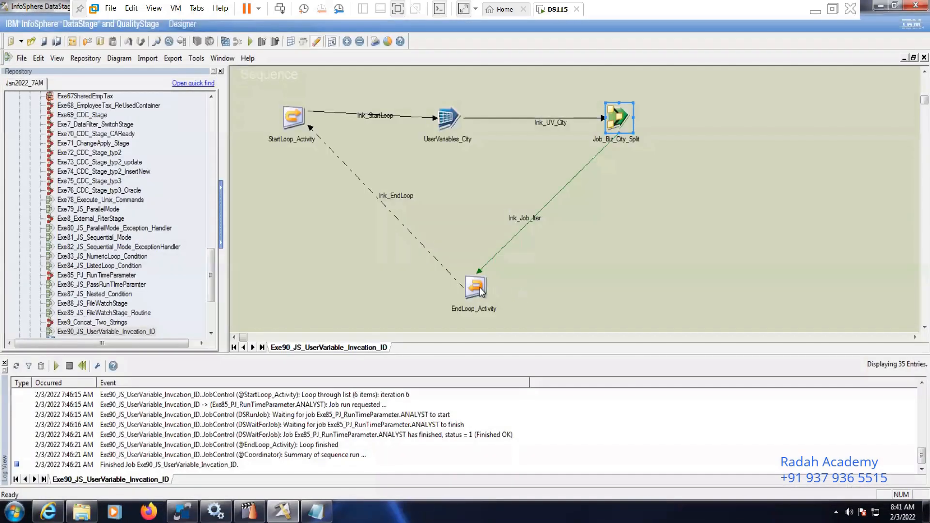
Review the EndLoop_Activity stage and the list loop definition of StartLoop_Activity, including its delimited values and delimiter
double_click(478, 288)
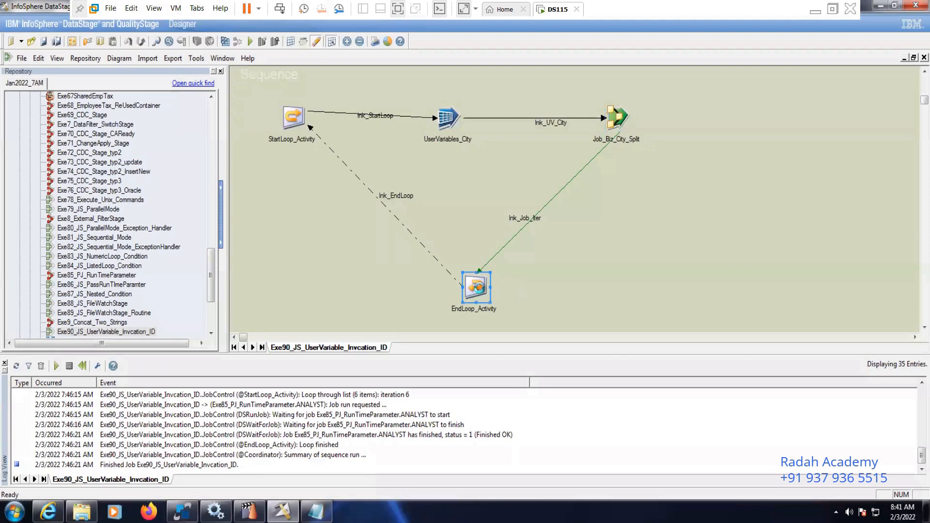
left_click(500, 373)
double_click(293, 117)
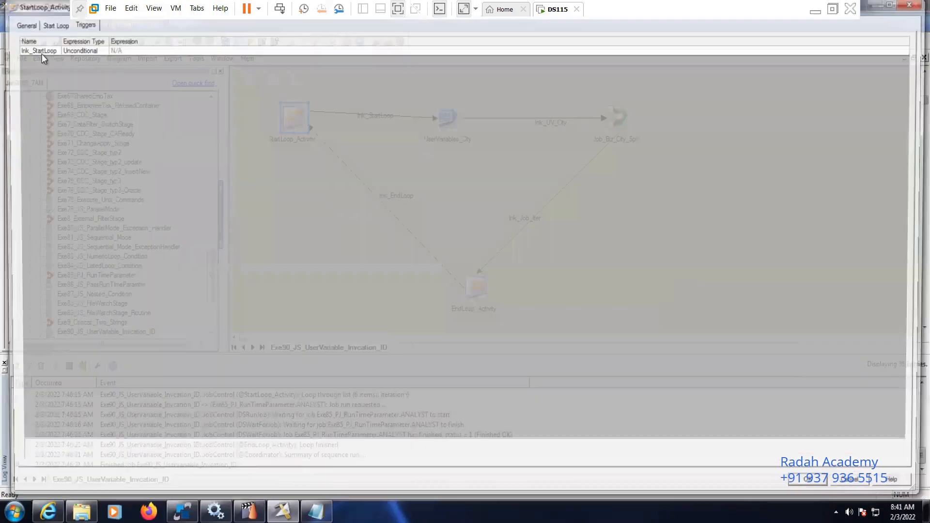
left_click(41, 22)
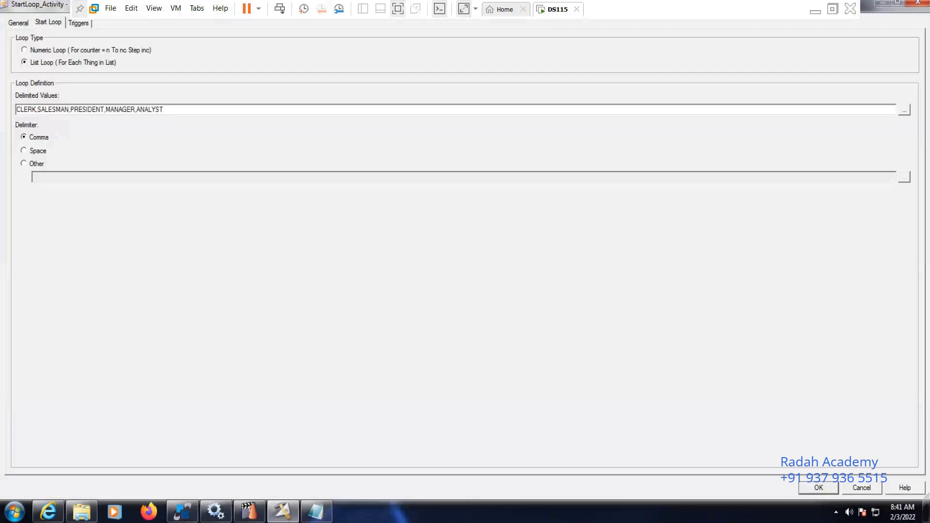
key("Return")
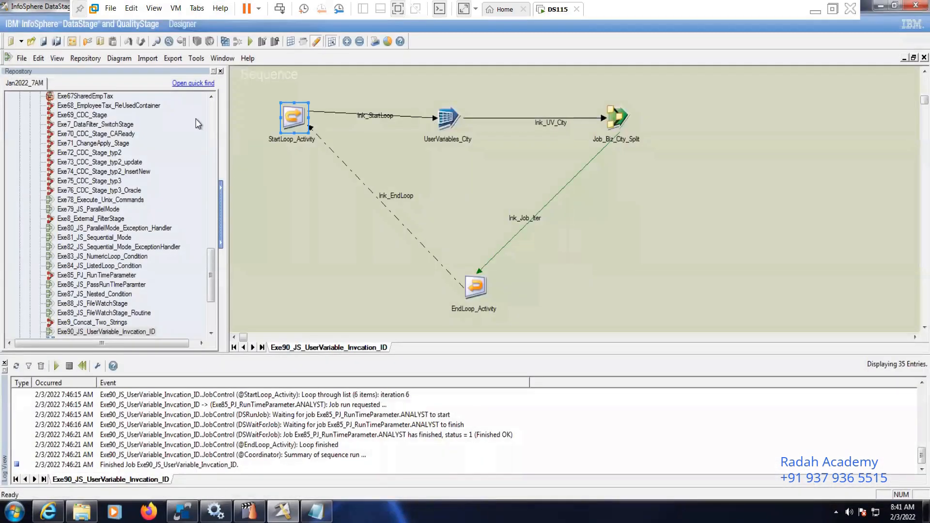
Save and compile the sequence Exe90_JS_UserVariable_Invcation_ID, and close the compilation status
left_click(225, 42)
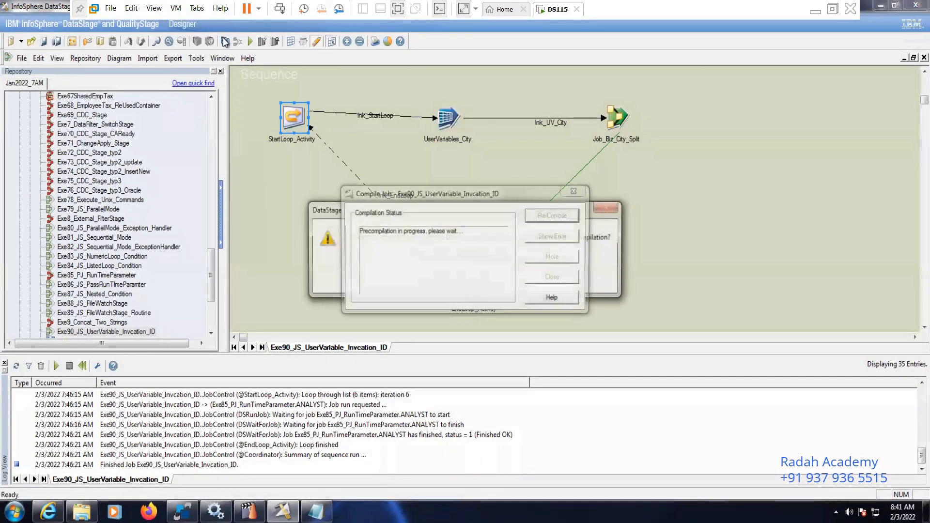
left_click(446, 278)
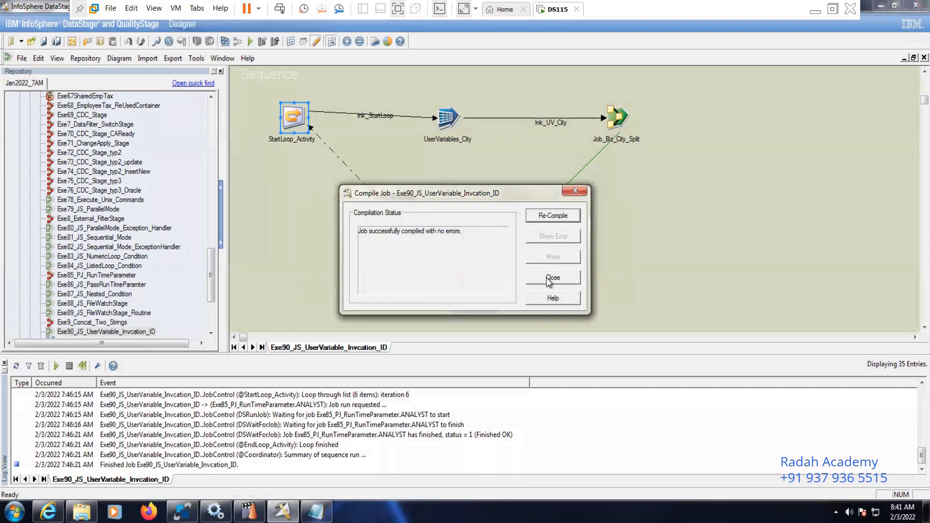
left_click(549, 281)
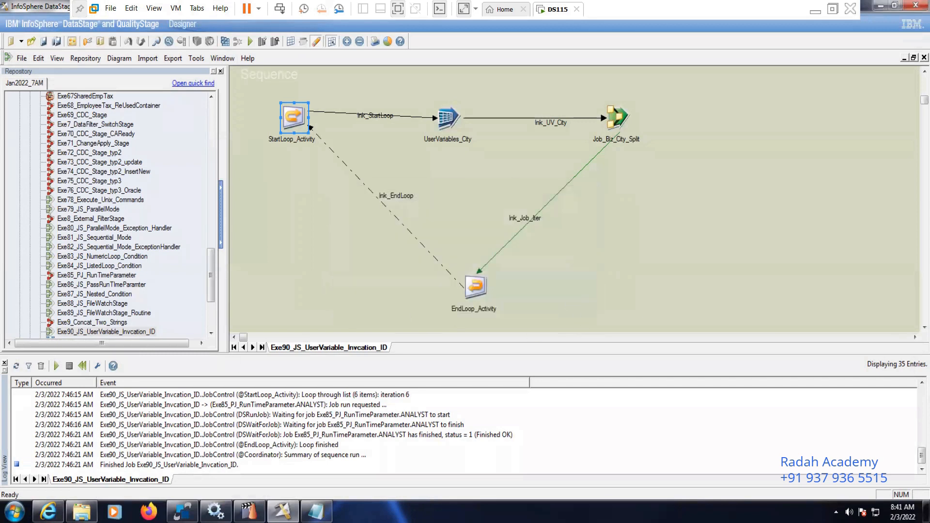
Permanently delete all existing output files from the Target folder on Local Disk (C:) in Windows Explorer
left_click(82, 511)
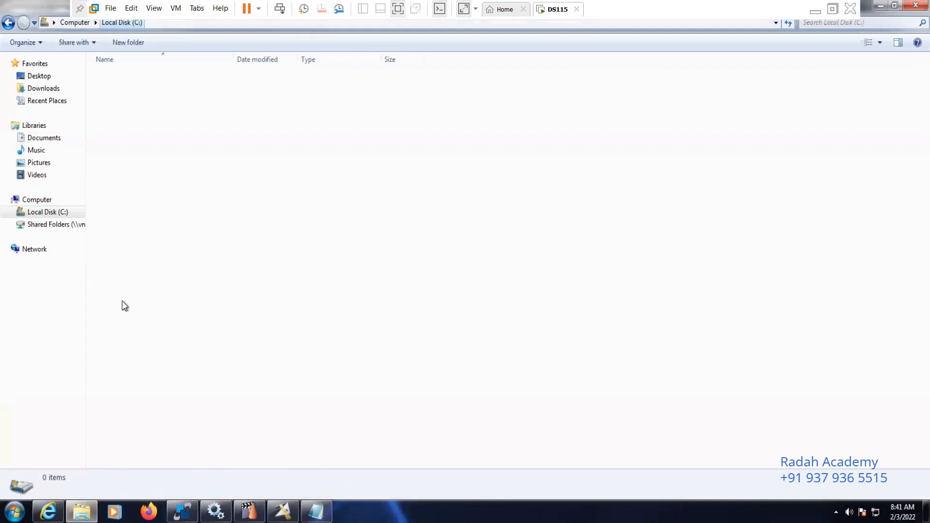
double_click(118, 272)
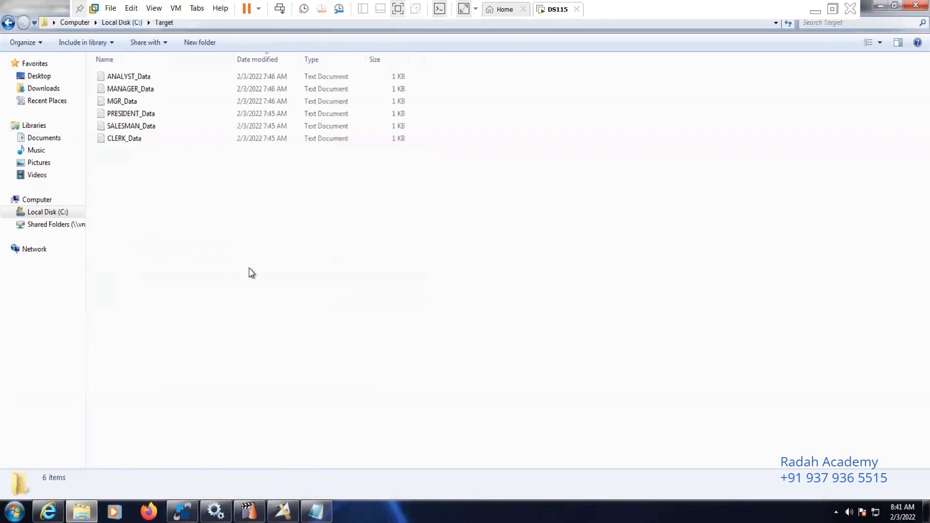
key("ctrl+a")
key("shift+Delete")
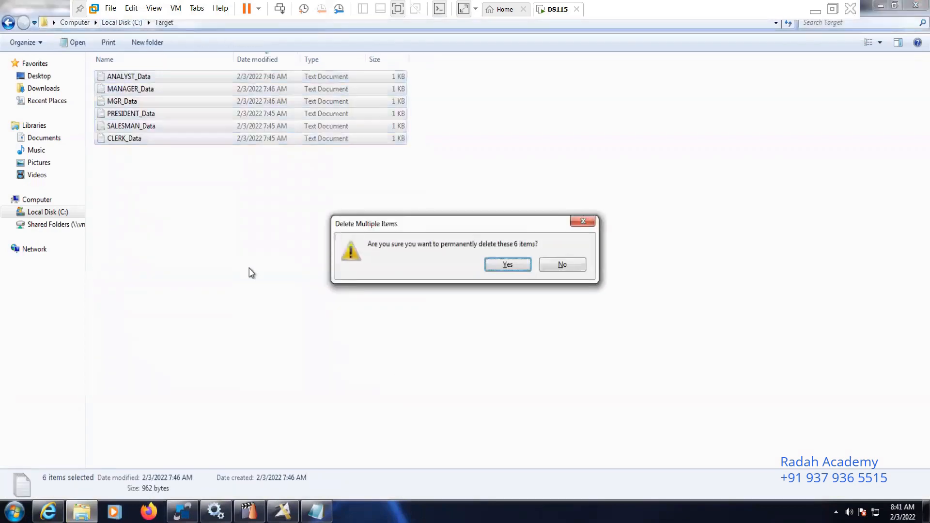
key("Return")
Switch back to DataStage Designer and run the sequence with no row or warning limit
key("alt+Tab")
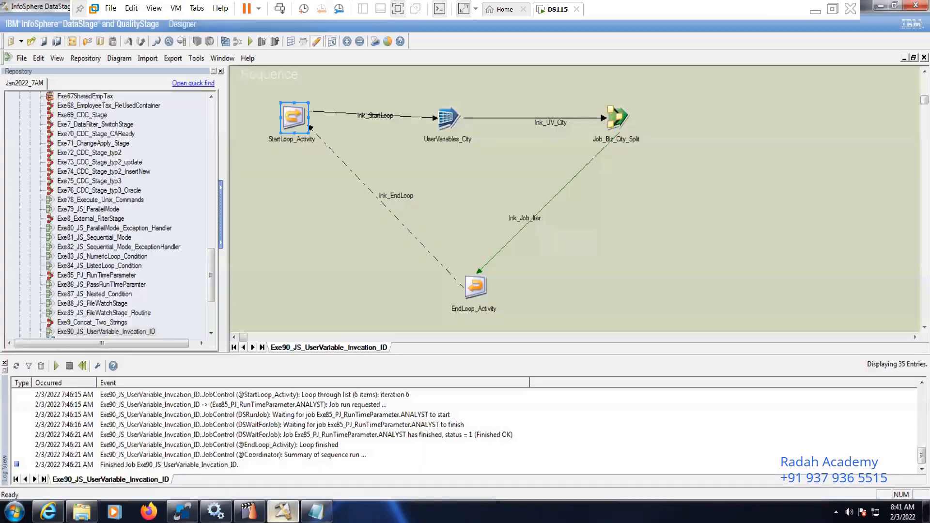
left_click(249, 41)
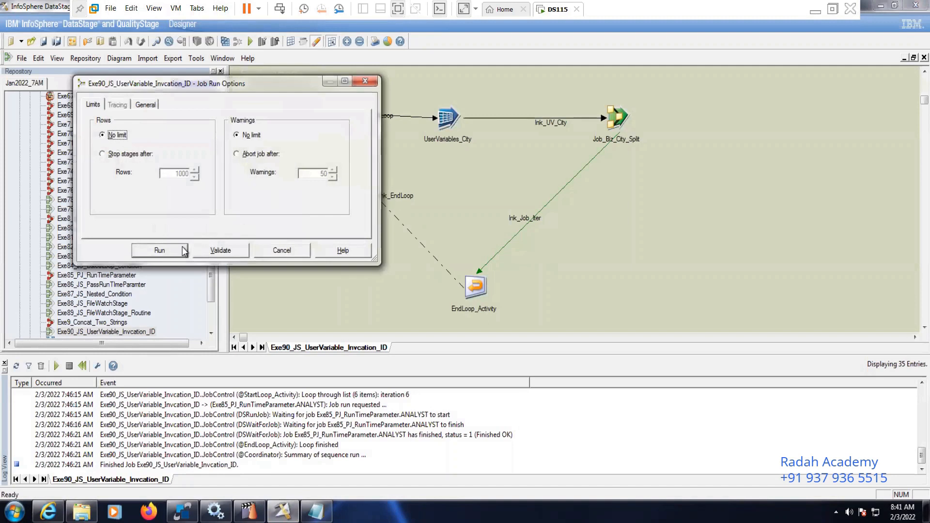
left_click(183, 250)
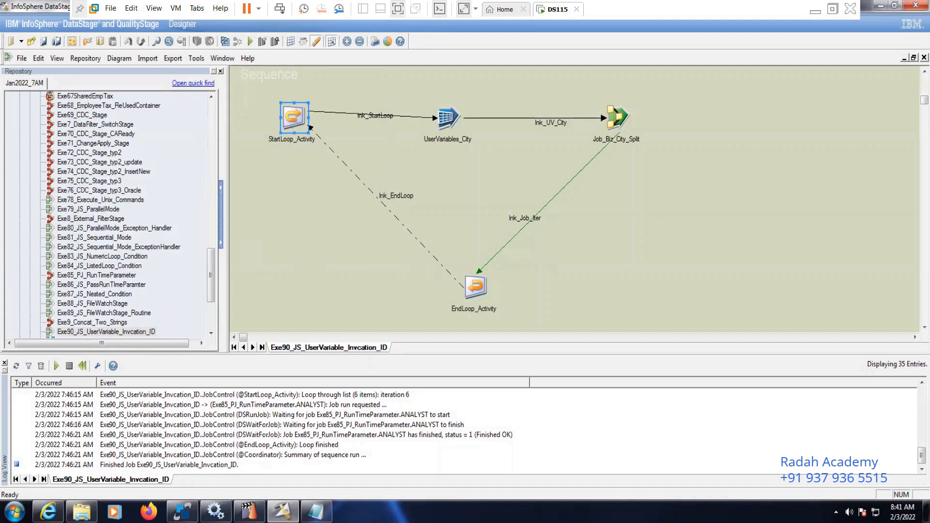
Switch to DataStage Director and arrange the Notepad job title list over it with the running job instances still in view
mouse_move(250, 511)
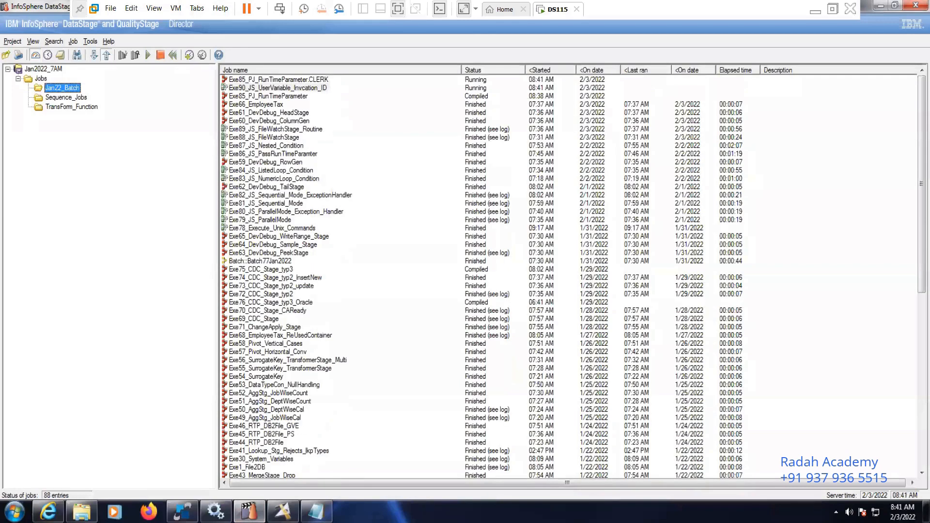
left_click(881, 6)
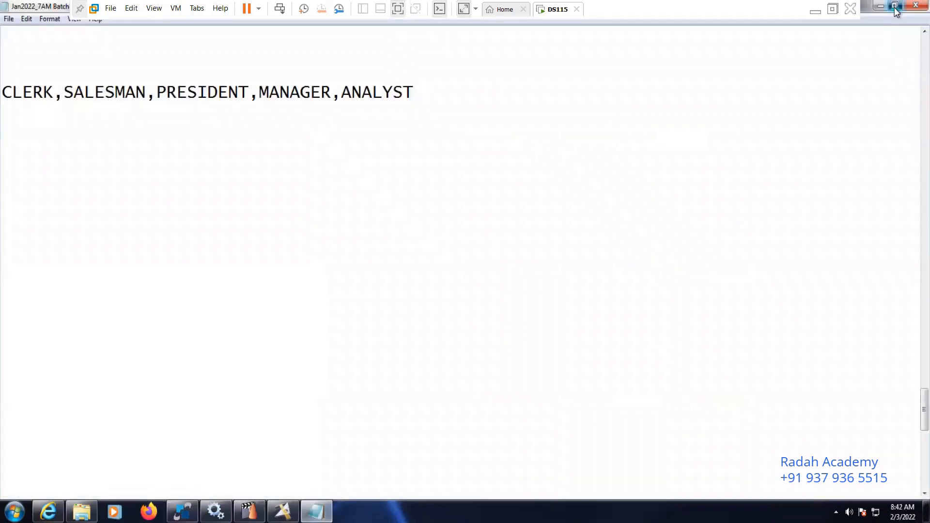
left_click(895, 7)
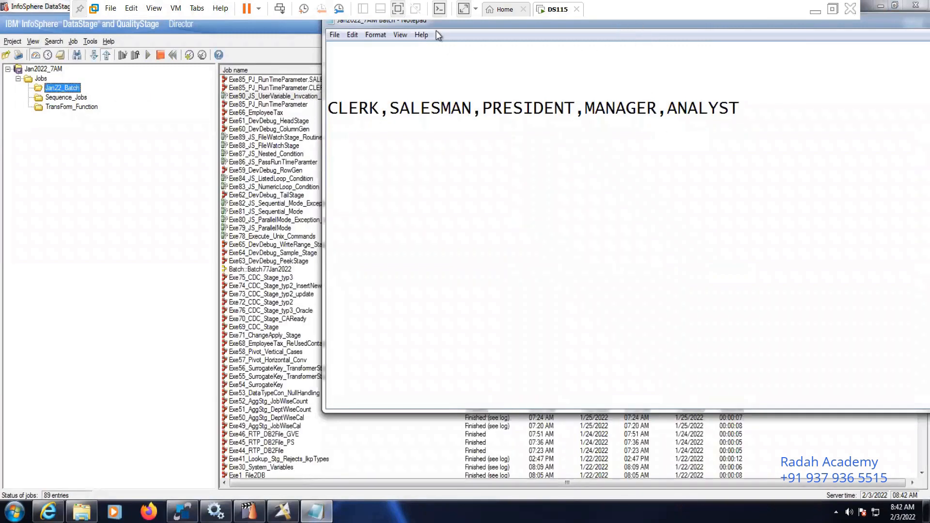
left_click_drag(438, 24, 376, 159)
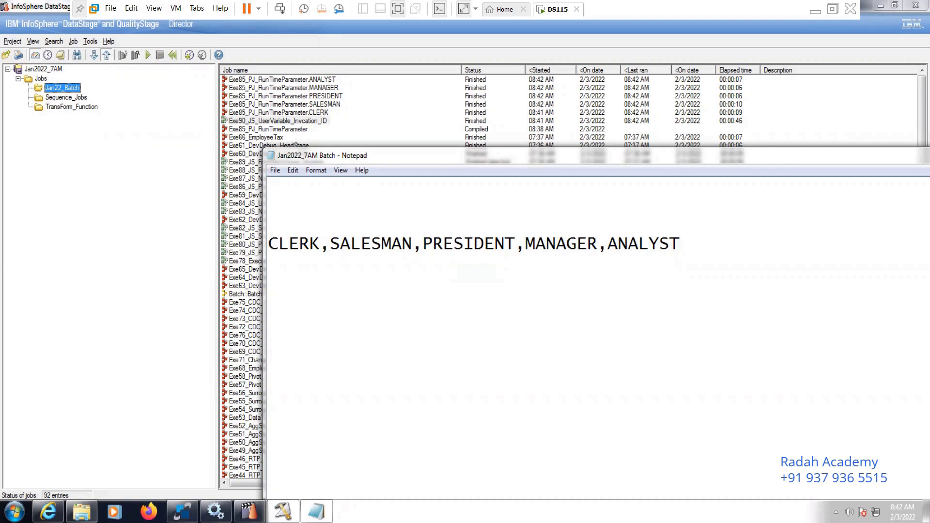
Compare the Target folder's files and the Exe85_PJ_RunTimeParameter instances in Director with the job title list in Notepad
left_click(82, 511)
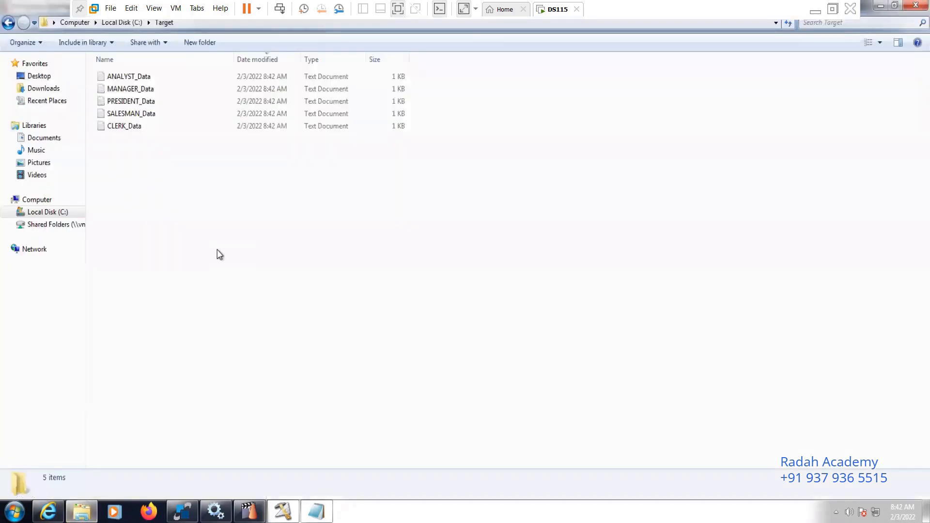
left_click(316, 511)
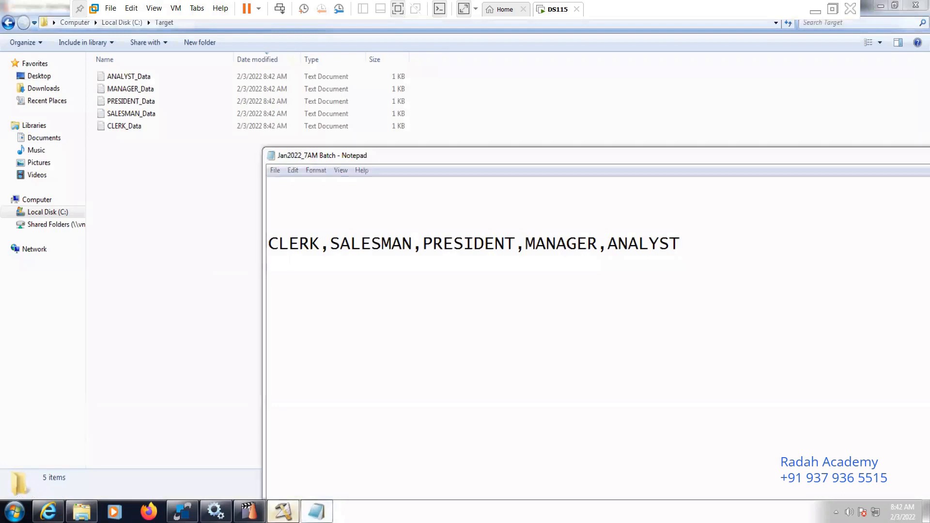
left_click(249, 512)
mouse_move(249, 511)
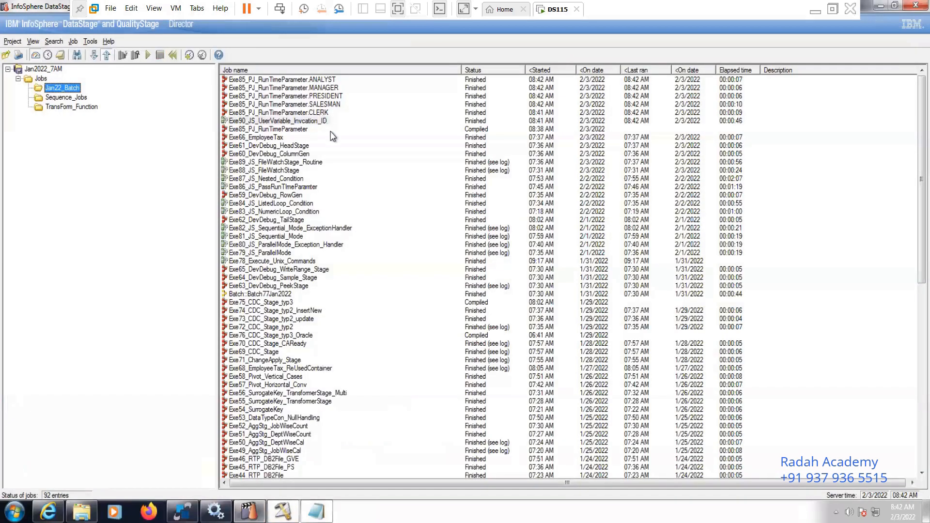
left_click(326, 113)
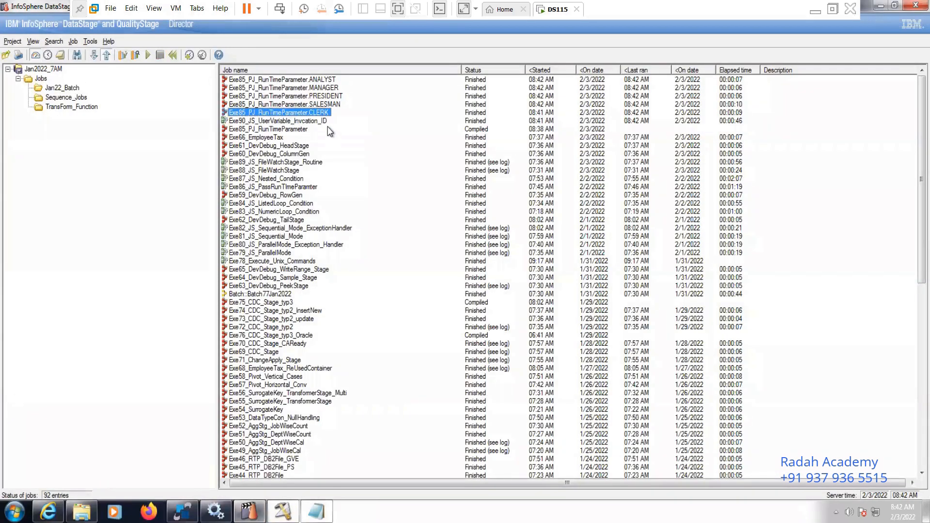
left_click(326, 122)
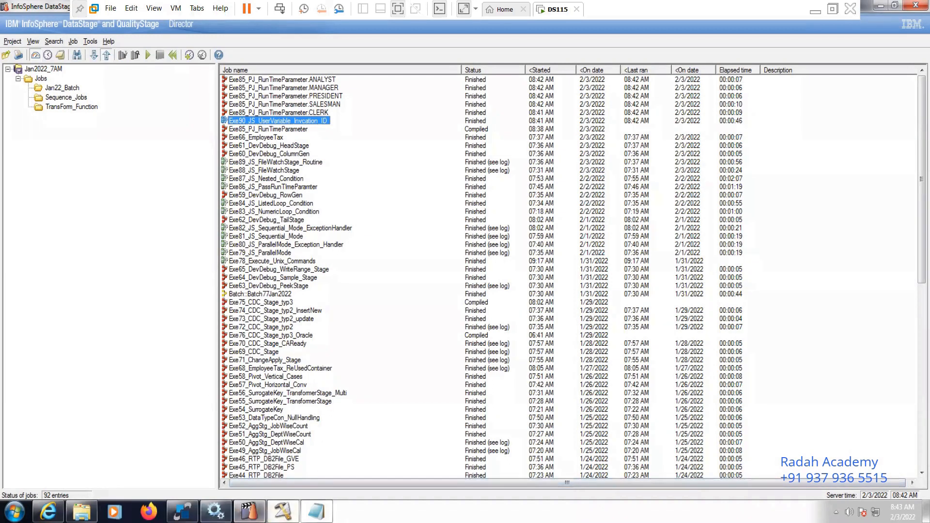
Examine the contents of CLERK_Data, SALESMAN_Data, PRESIDENT_Data, MANAGER_Data and ANALYST_Data in the Target folder, one after another
left_click(81, 512)
double_click(137, 127)
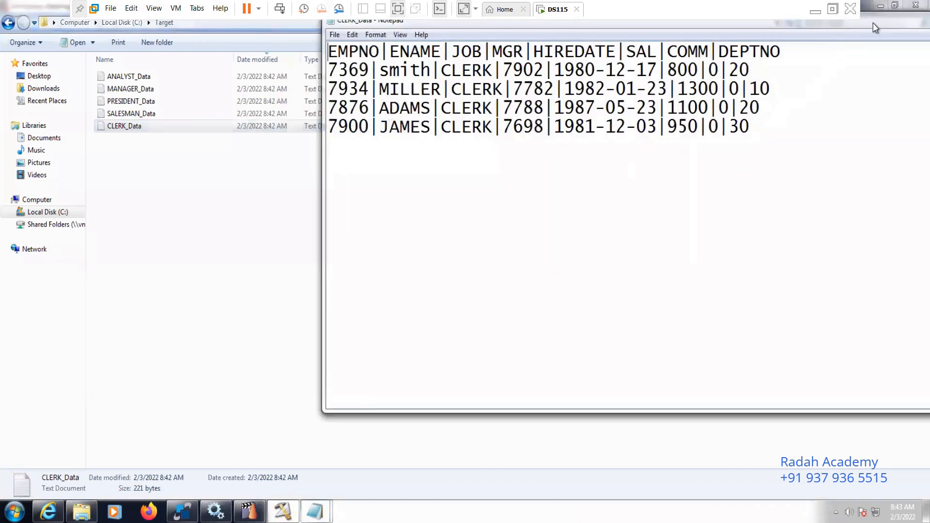
left_click_drag(876, 24, 639, 124)
double_click(155, 117)
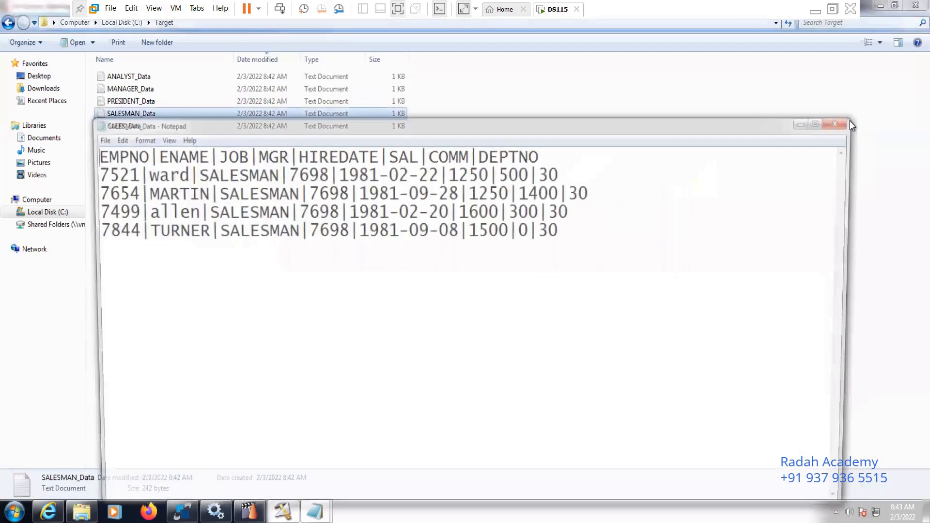
double_click(146, 102)
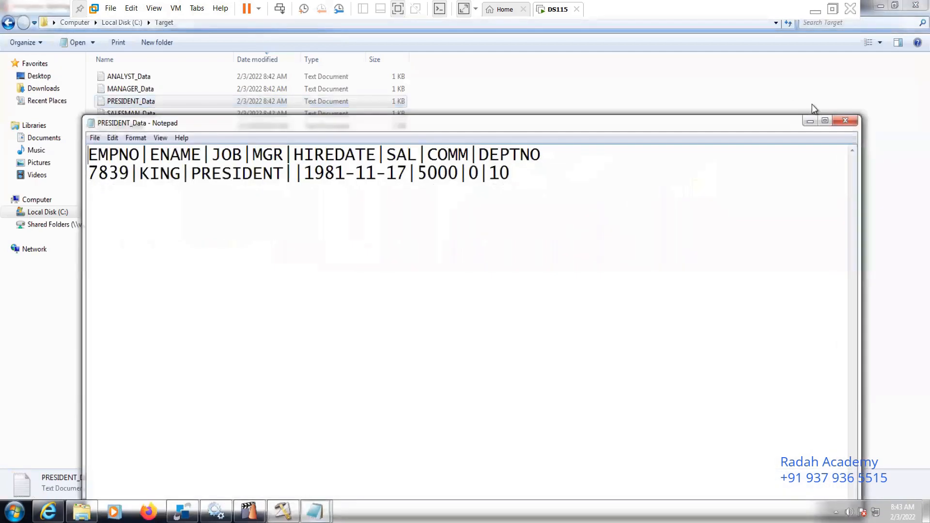
left_click(845, 121)
double_click(147, 89)
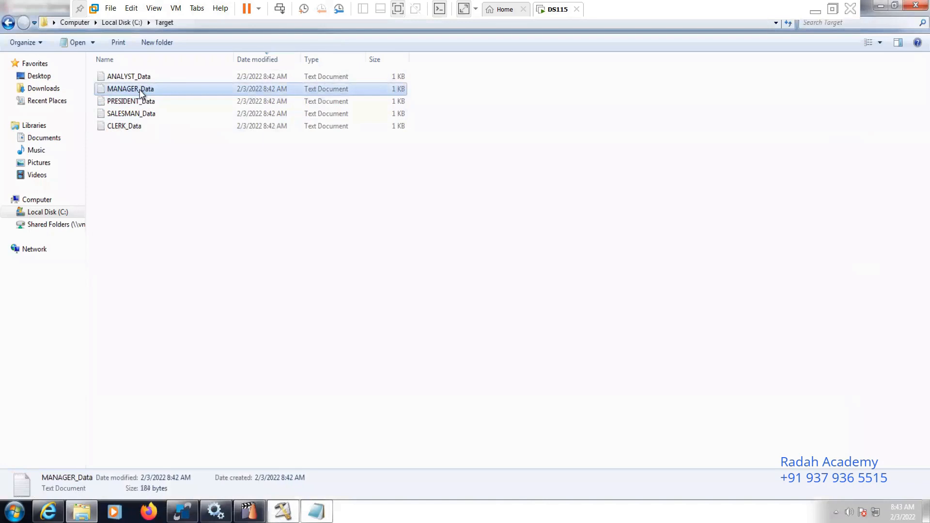
left_click(848, 125)
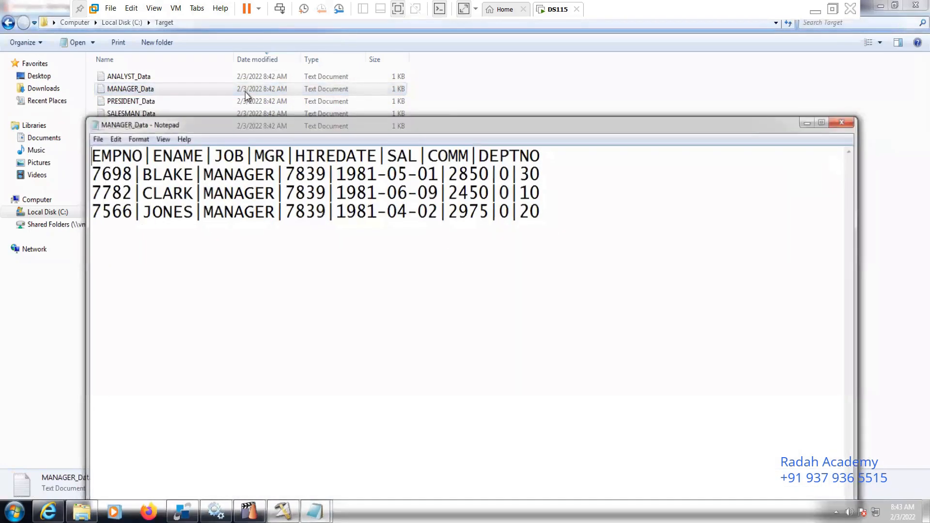
double_click(141, 77)
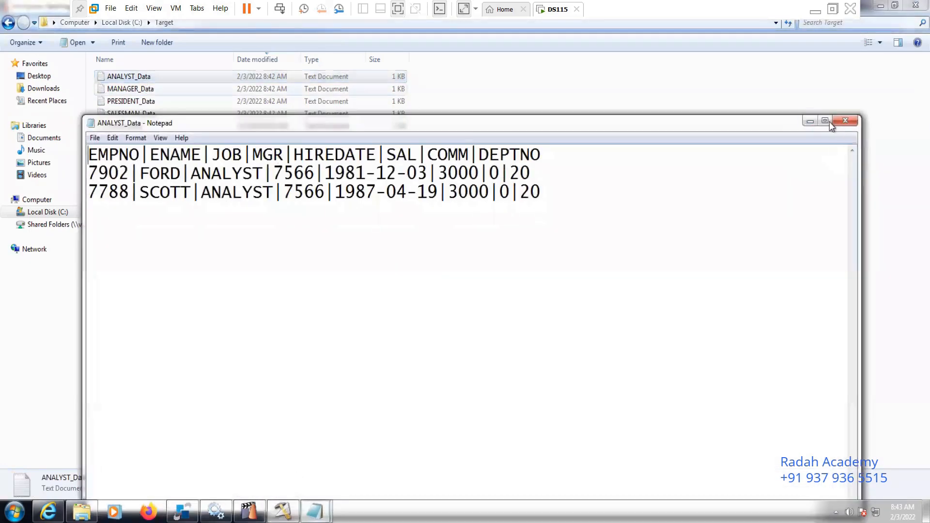
left_click(845, 121)
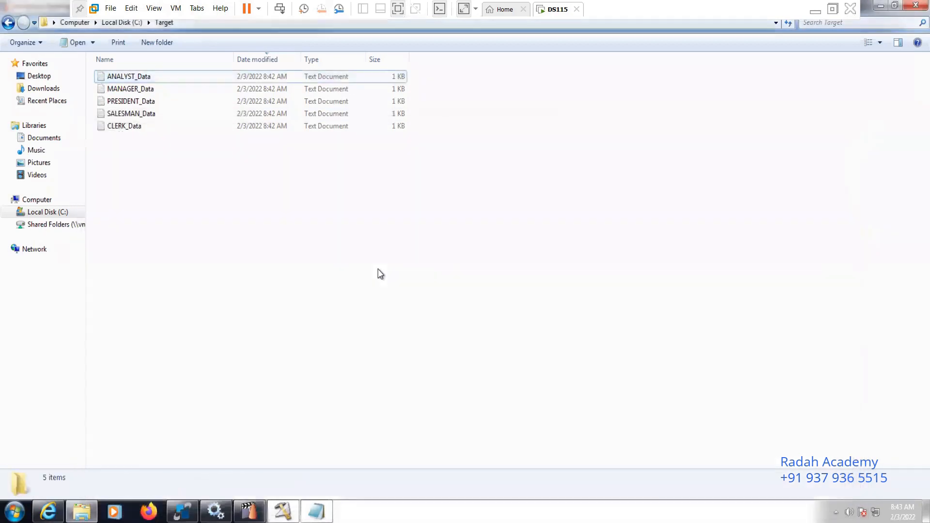
Return to DataStage Designer and review the user variable definitions of UserVariables_City without changing them
left_click(283, 512)
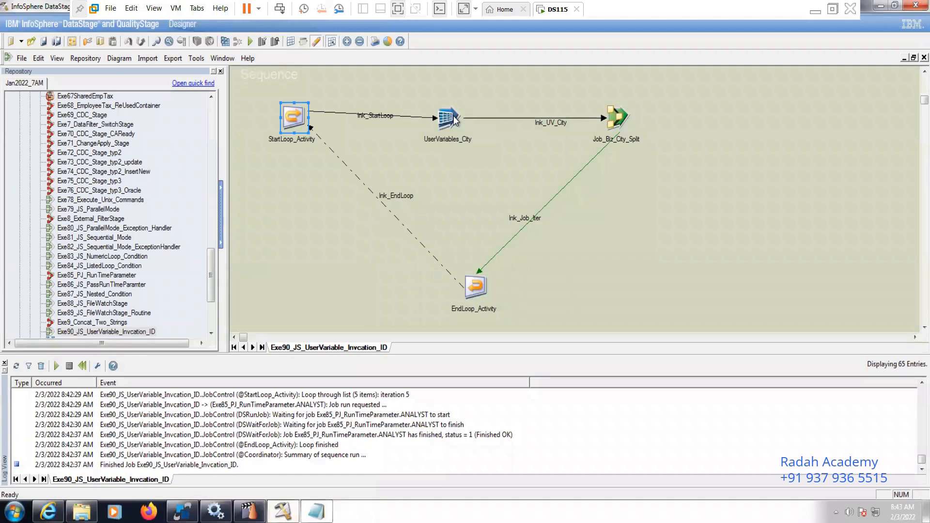
left_click(456, 121)
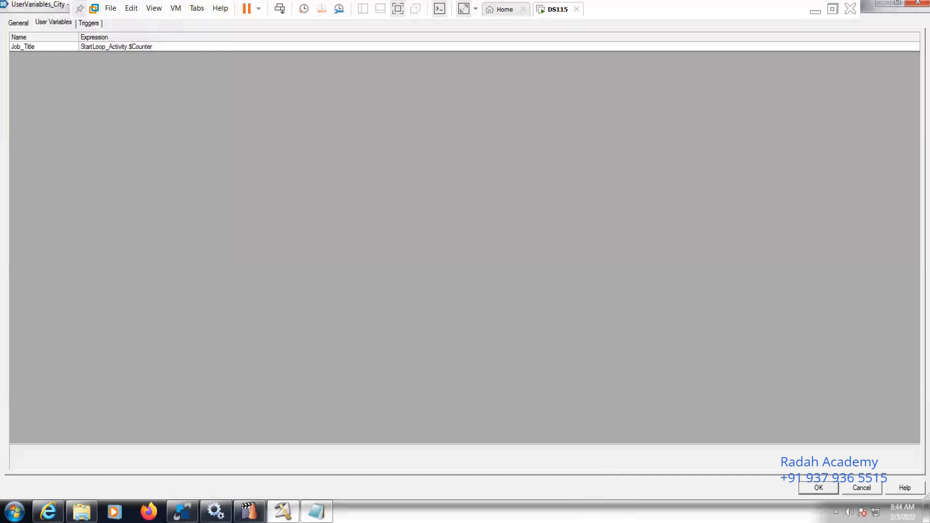
left_click(855, 487)
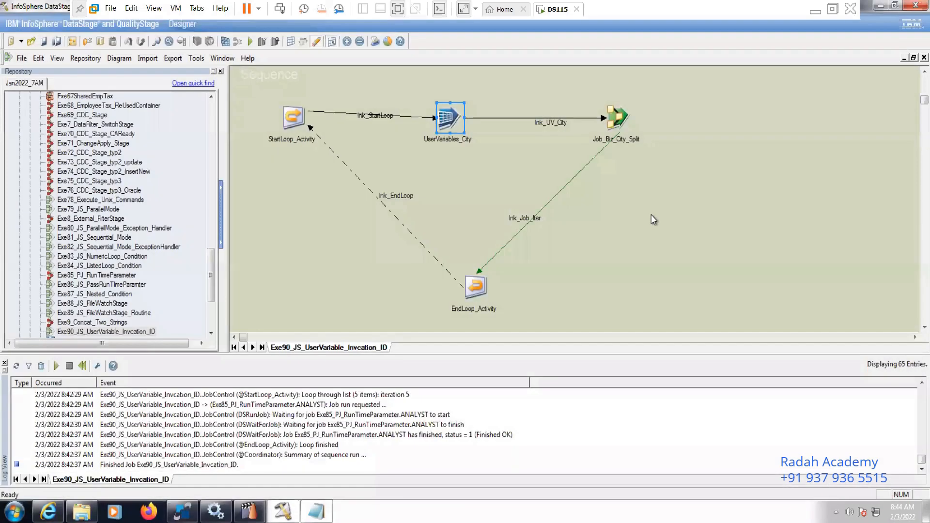
left_click(651, 215)
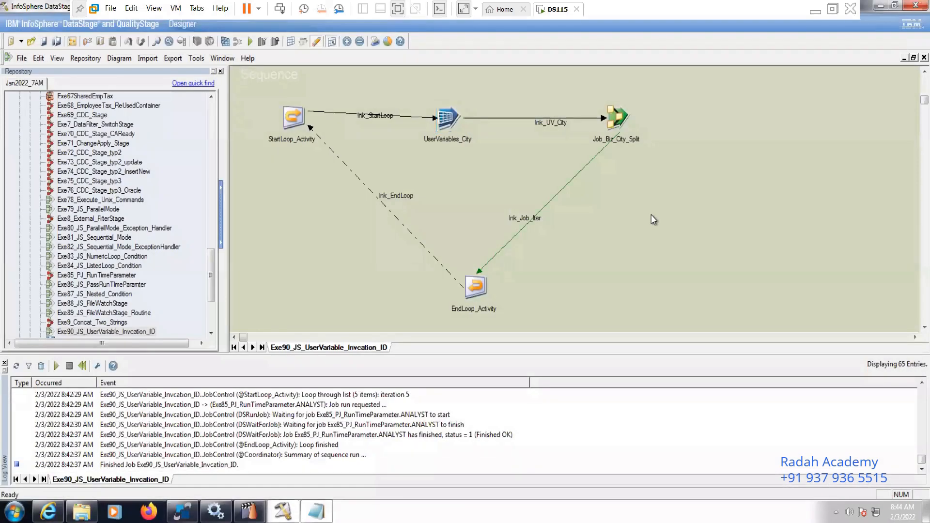